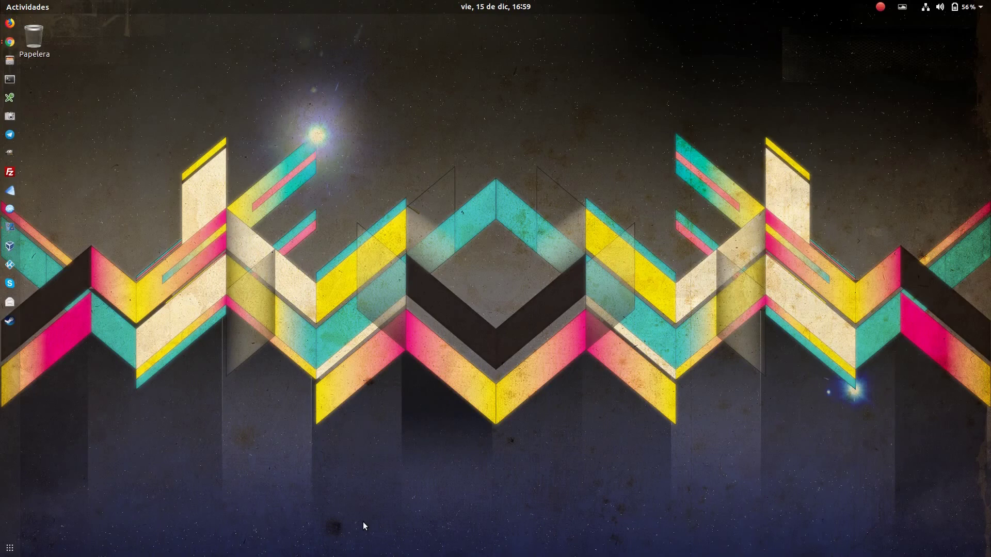
Bring the Chrome window showing the pfSense login page at 192.168.5.10 to the front.
{"action": "left_click", "coordinate": [10, 42]}
{"action": "left_click", "coordinate": [105, 167]}
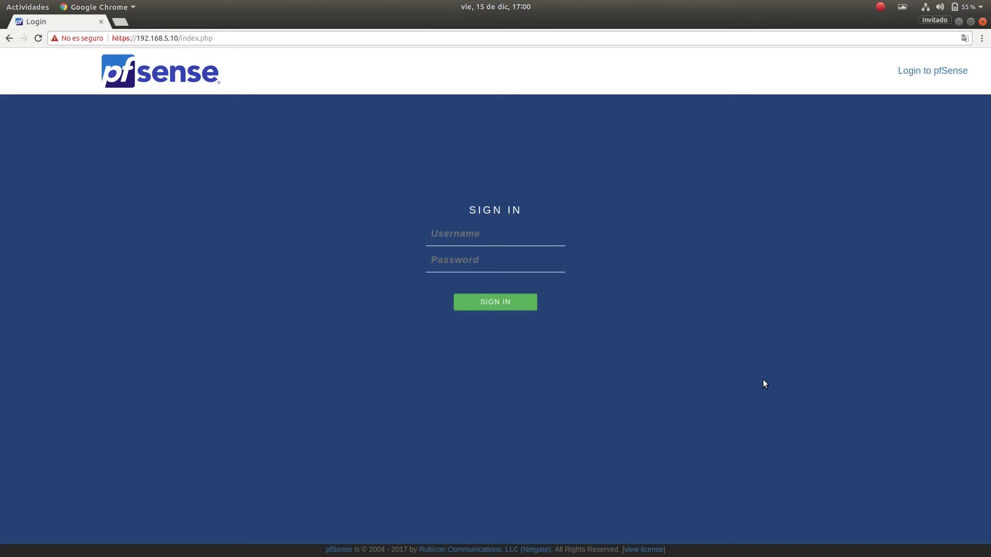
Log in with the admin username and password, then close the Netgate Services and Support widget.
{"action": "type", "text": "adminpfsense123"}
{"action": "key", "text": "Return"}
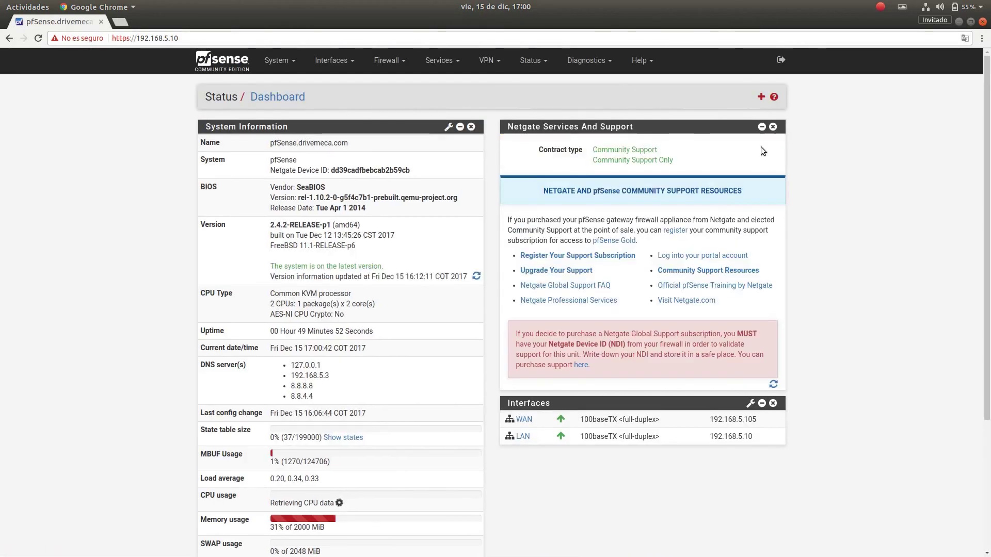
{"action": "left_click", "coordinate": [772, 128]}
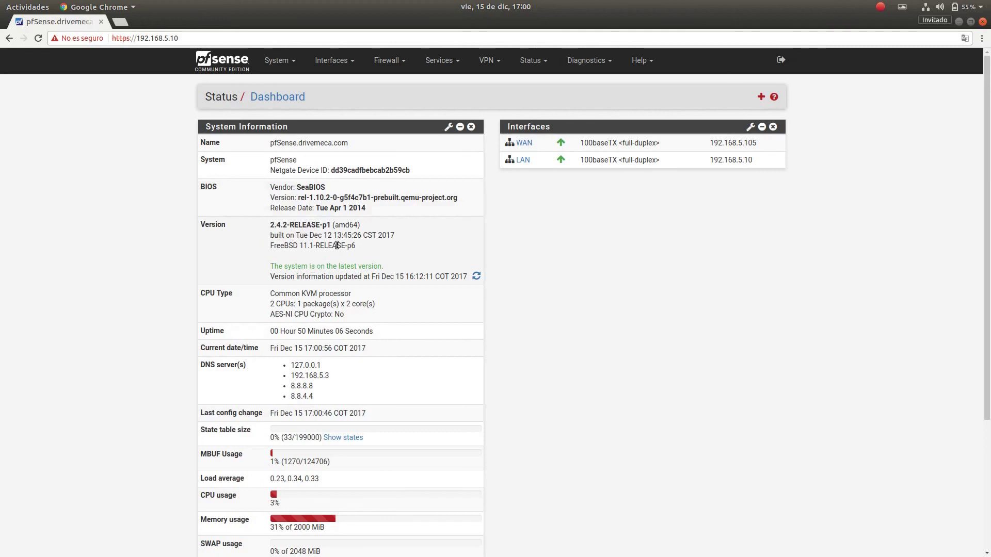
{"action": "mouse_move", "coordinate": [318, 246]}
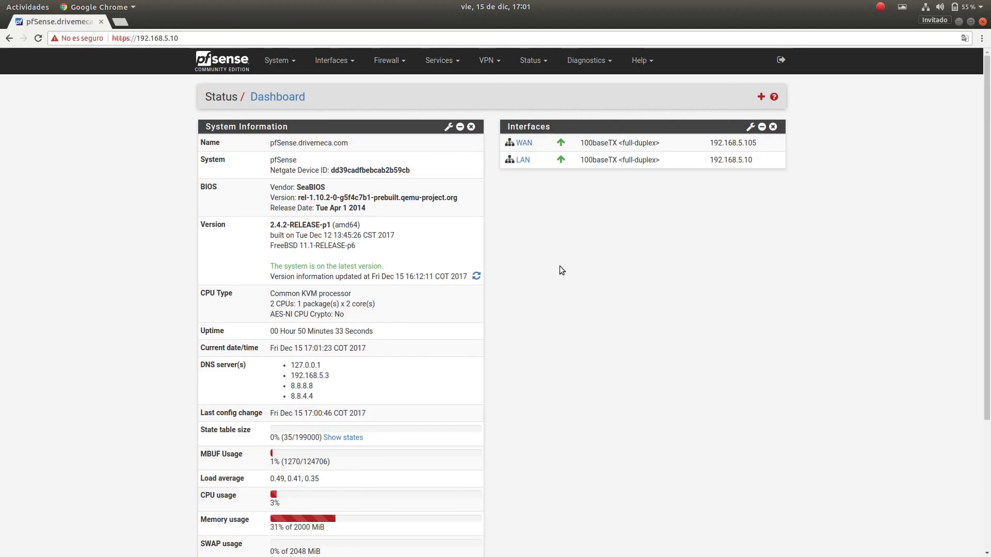
Add the free re0 port as OPT1 under Interfaces > Assignments and open its settings.
{"action": "left_click", "coordinate": [354, 65]}
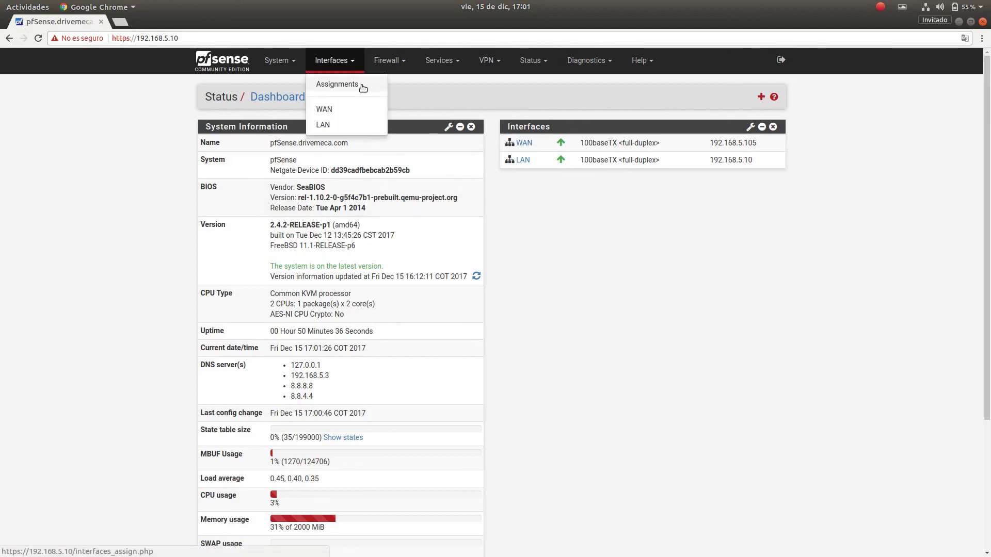
{"action": "left_click", "coordinate": [361, 85]}
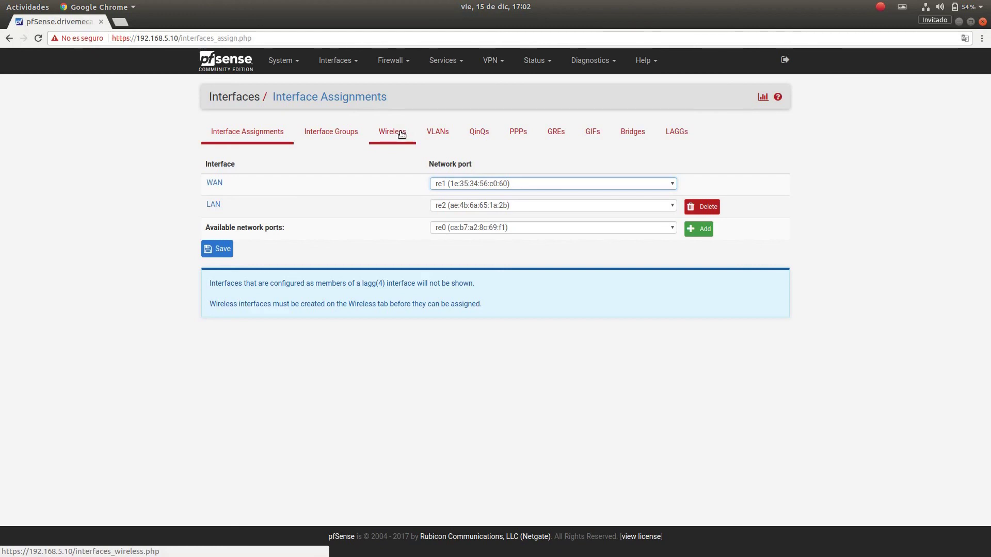
{"action": "left_click", "coordinate": [698, 228]}
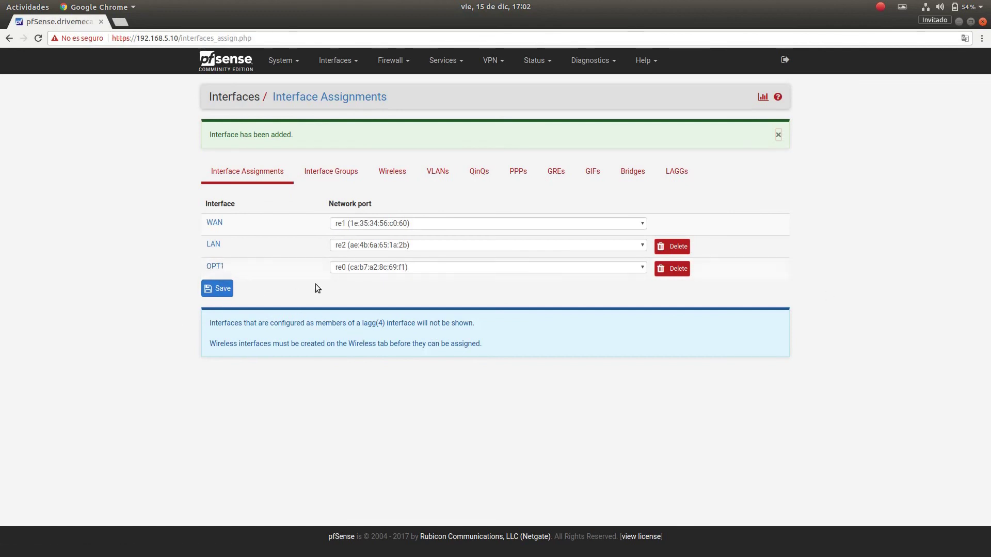
{"action": "left_click", "coordinate": [217, 267]}
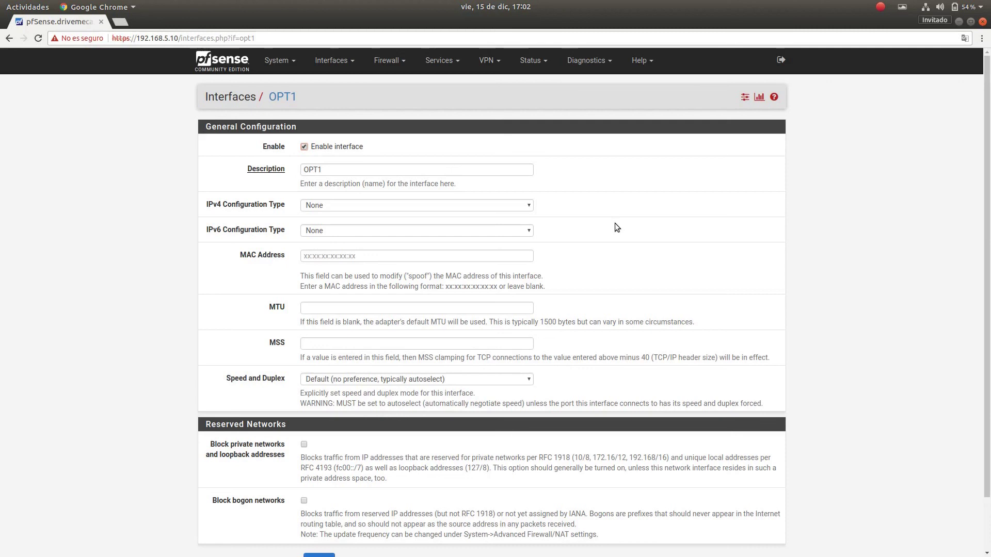
Rename OPT1 to 'Wifi', give it static IPv4 192.168.6.1/24, and save.
{"action": "double_click", "coordinate": [346, 168]}
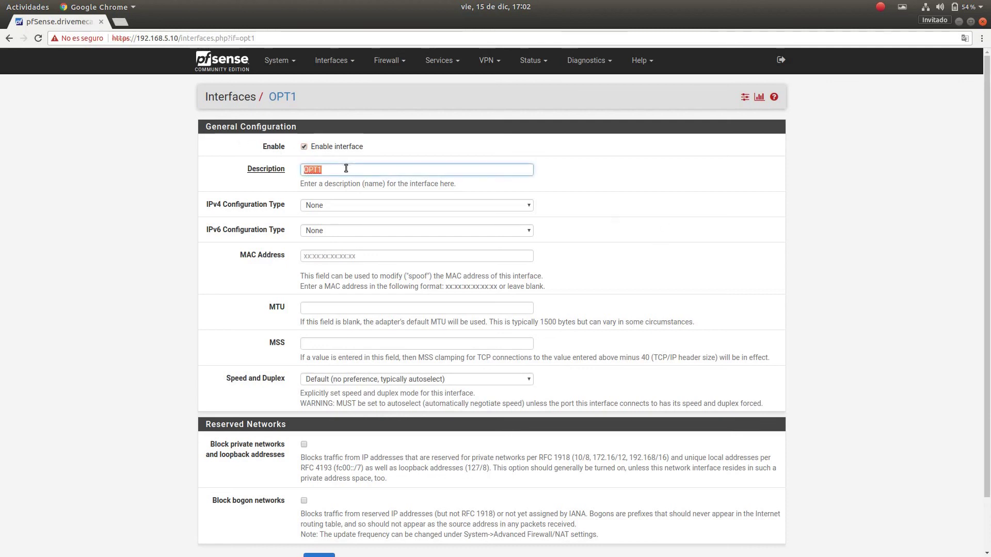
{"action": "type", "text": "Wifi"}
{"action": "left_click", "coordinate": [525, 206]}
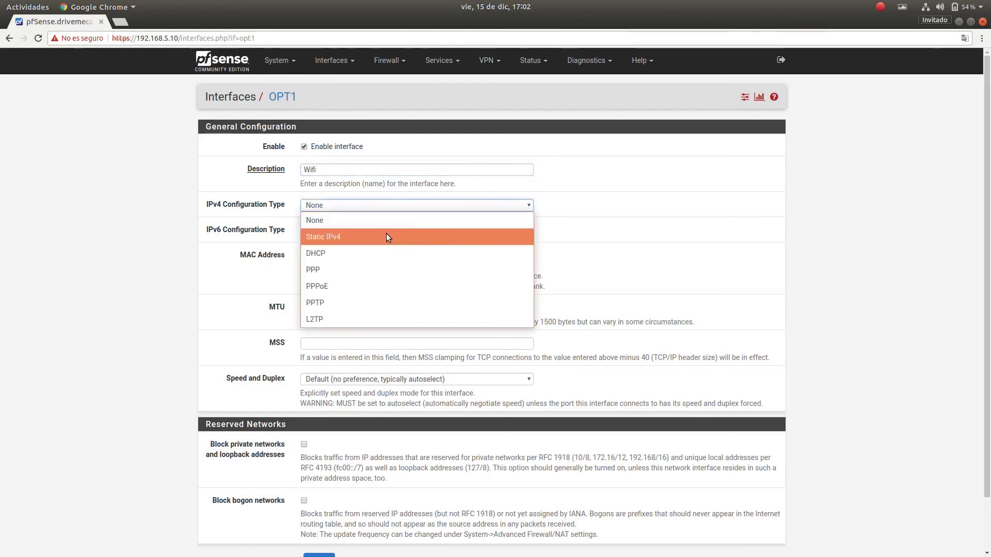
{"action": "left_click", "coordinate": [388, 236]}
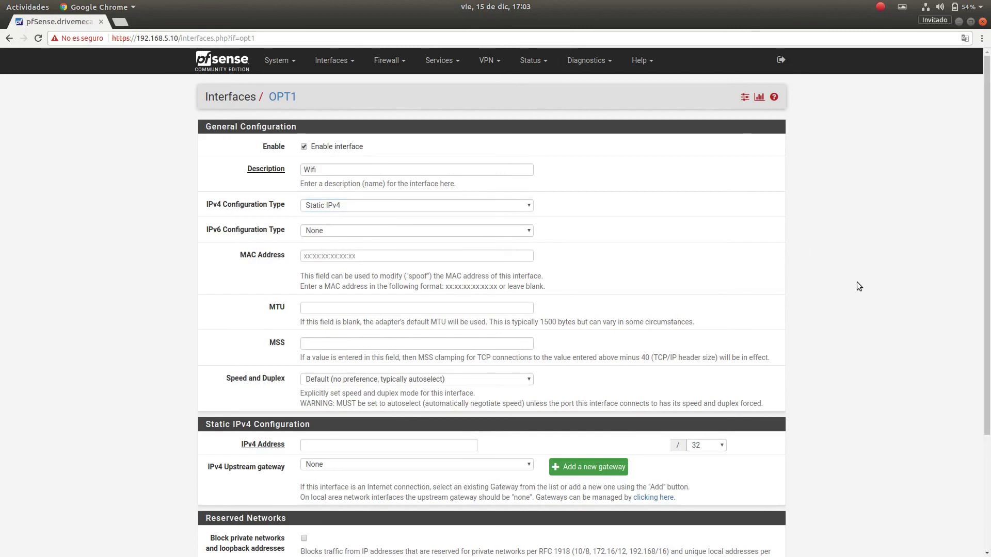
{"action": "scroll", "coordinate": [863, 274], "scroll_direction": "down", "scroll_amount": 3}
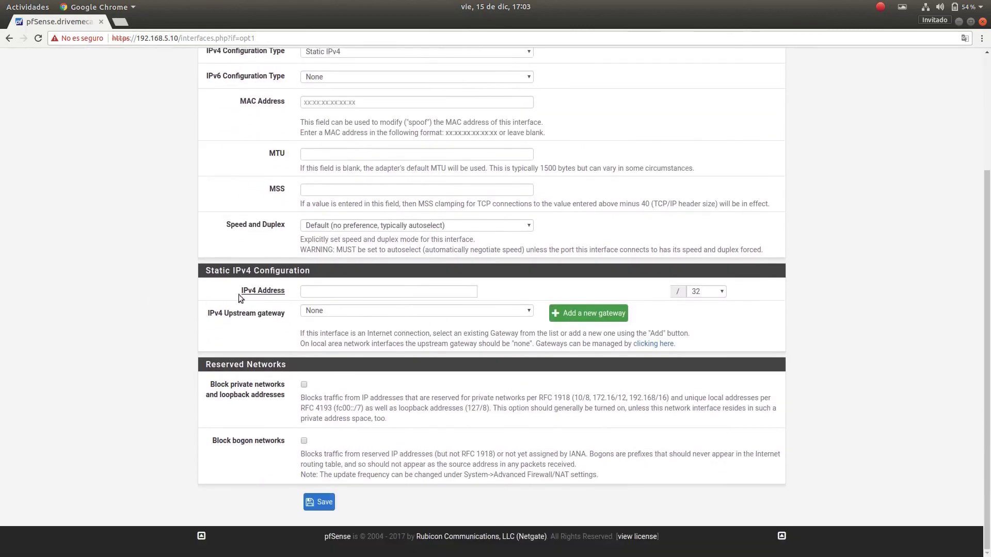
{"action": "left_click", "coordinate": [327, 290]}
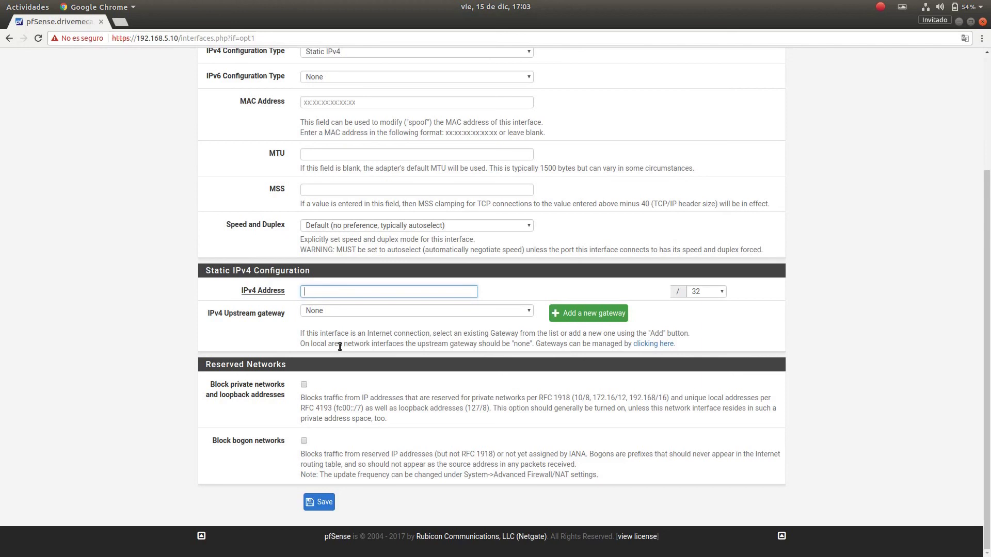
{"action": "type", "text": "92.168.6.1"}
{"action": "left_click", "coordinate": [719, 292]}
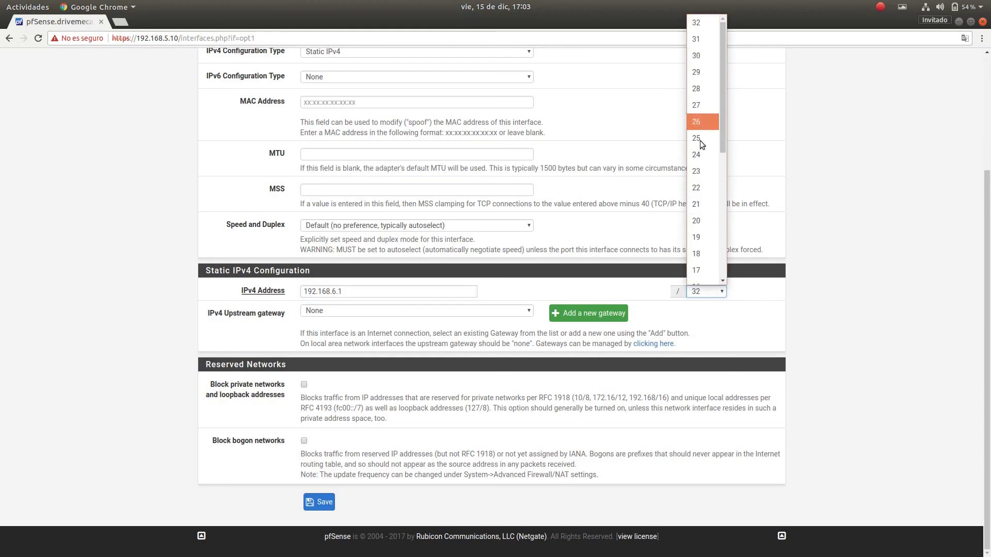
{"action": "left_click", "coordinate": [702, 155]}
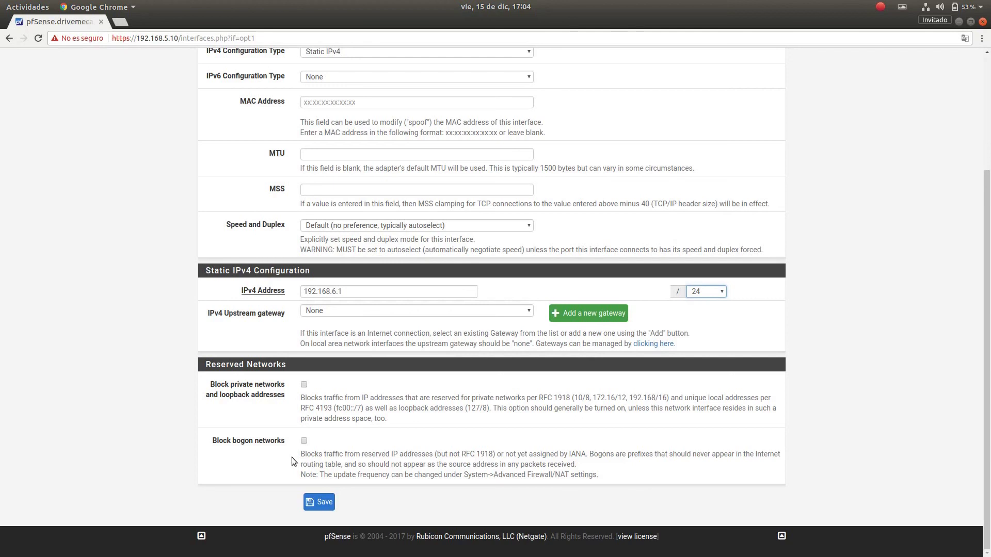
{"action": "left_click", "coordinate": [314, 507]}
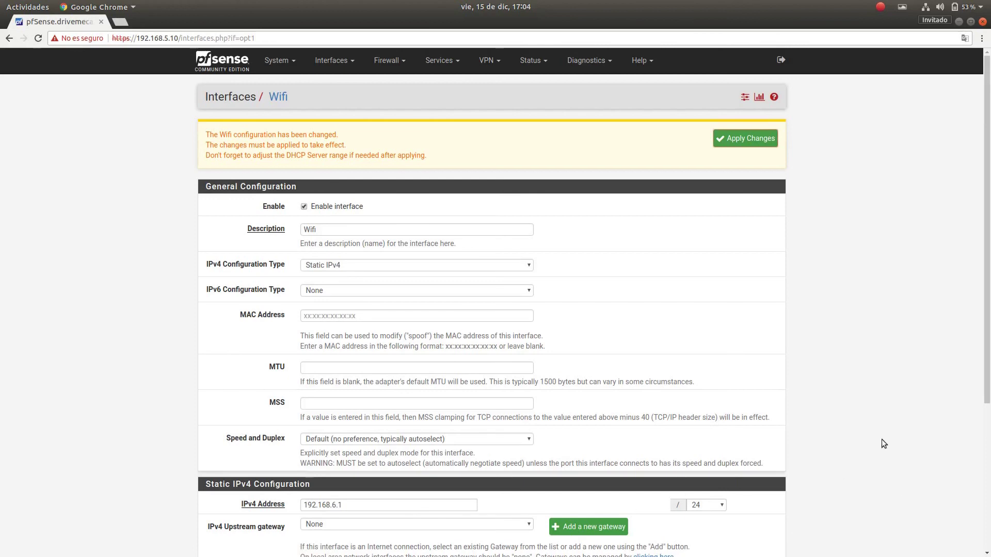
Apply the pending changes so the Wifi interface goes live at 192.168.6.1/24.
{"action": "scroll", "coordinate": [880, 437], "scroll_direction": "down", "scroll_amount": 5}
{"action": "scroll", "coordinate": [881, 438], "scroll_direction": "up", "scroll_amount": 5}
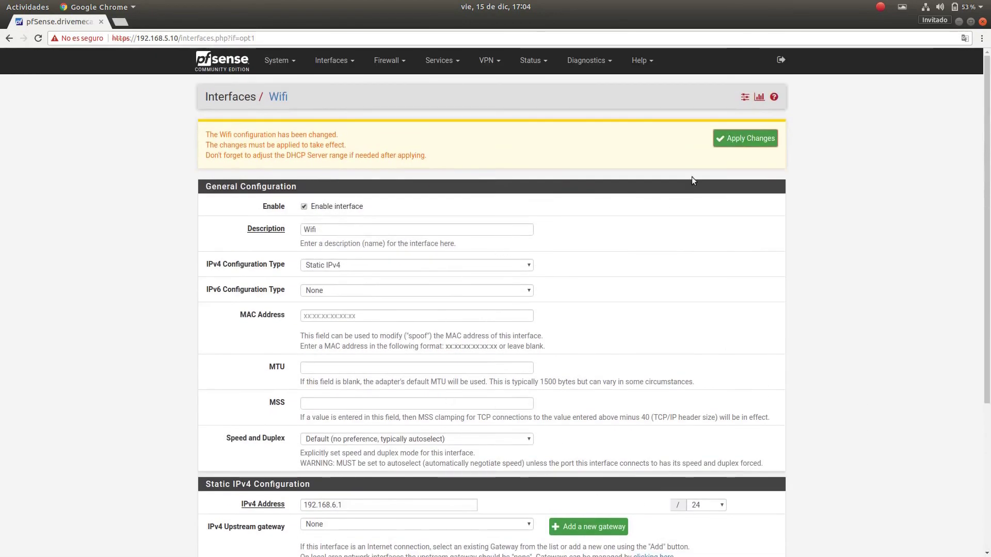
{"action": "left_click", "coordinate": [754, 142]}
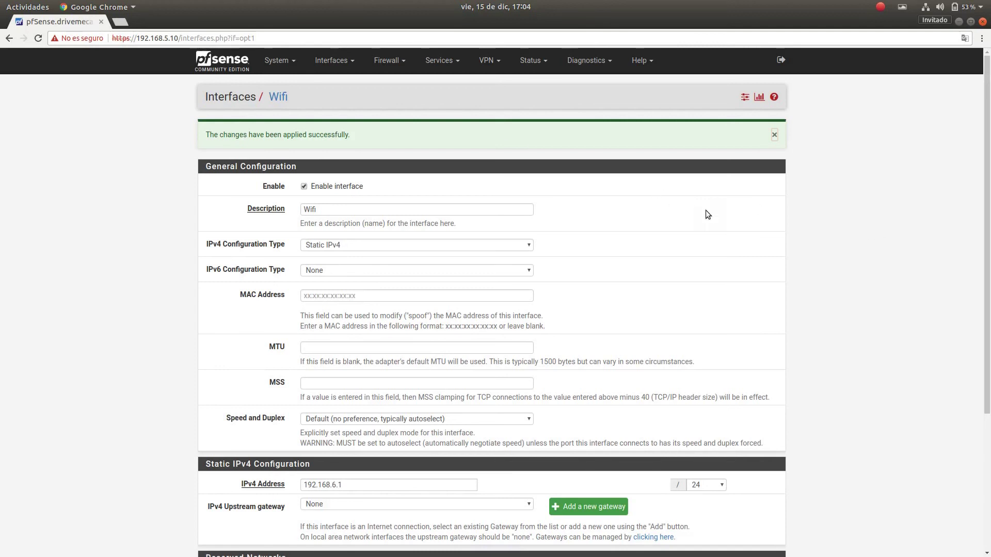
Add a new rule on the WIFI tab of Firewall > Rules.
{"action": "left_click", "coordinate": [402, 64]}
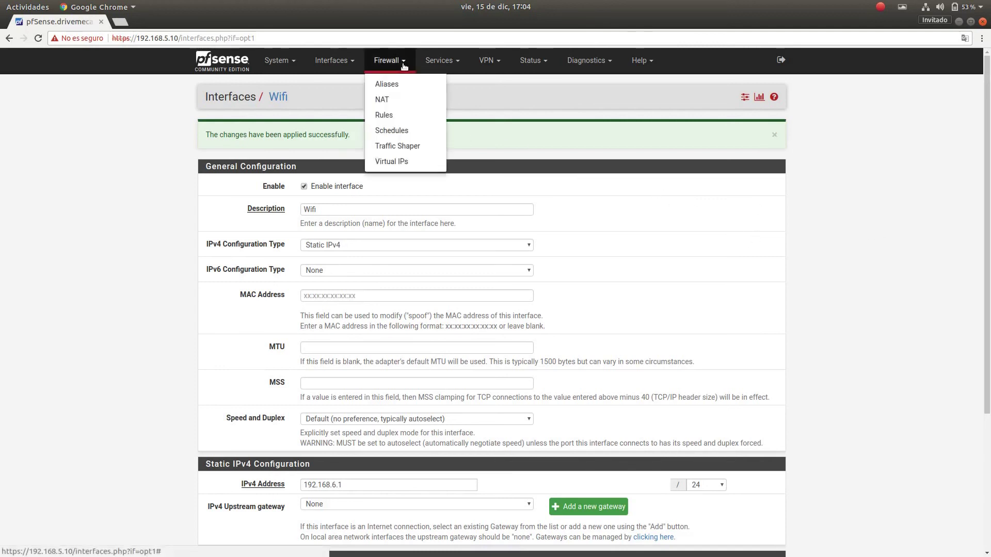
{"action": "left_click", "coordinate": [400, 116]}
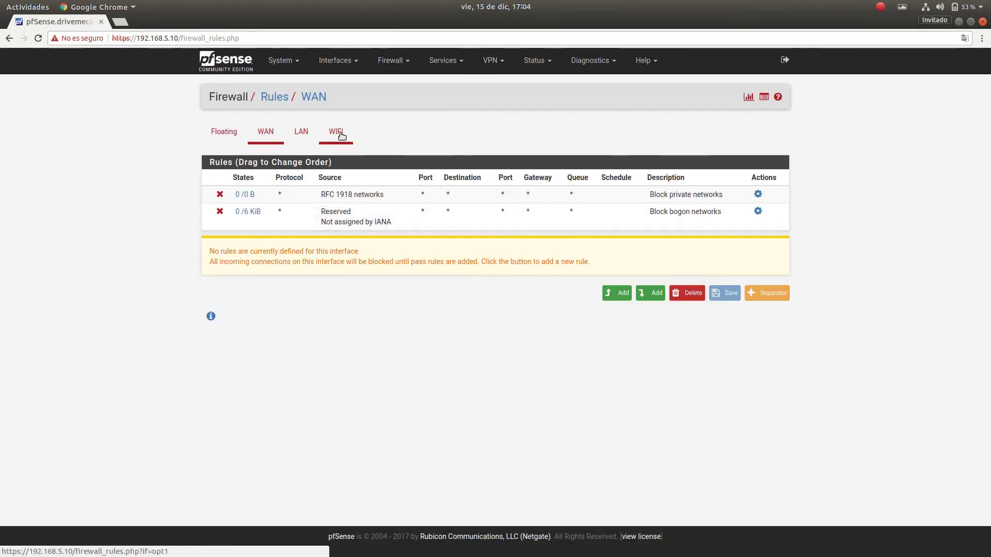
{"action": "left_click", "coordinate": [337, 132]}
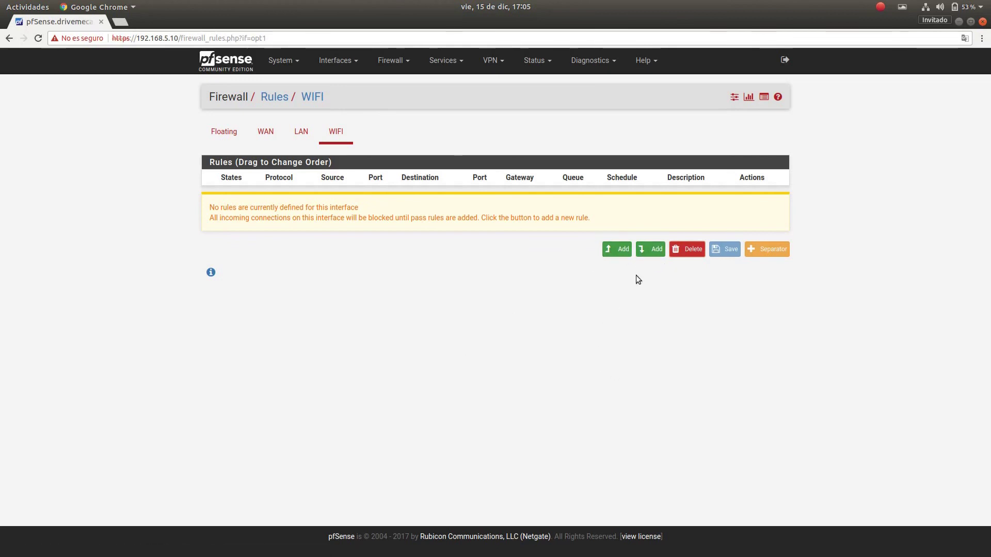
{"action": "left_click", "coordinate": [609, 252]}
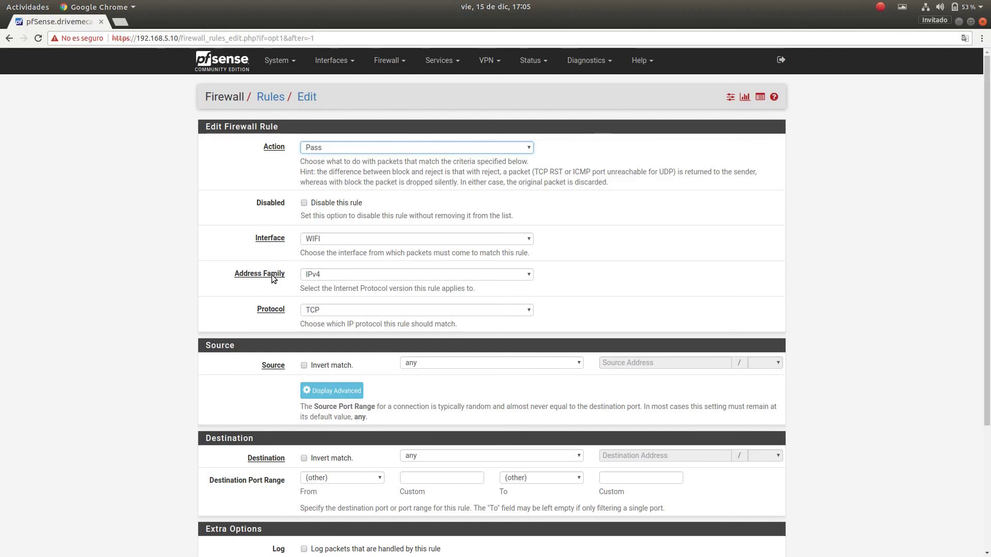
Set the WIFI pass rule to any protocol with destination inverted to LAN net.
{"action": "left_click", "coordinate": [524, 309]}
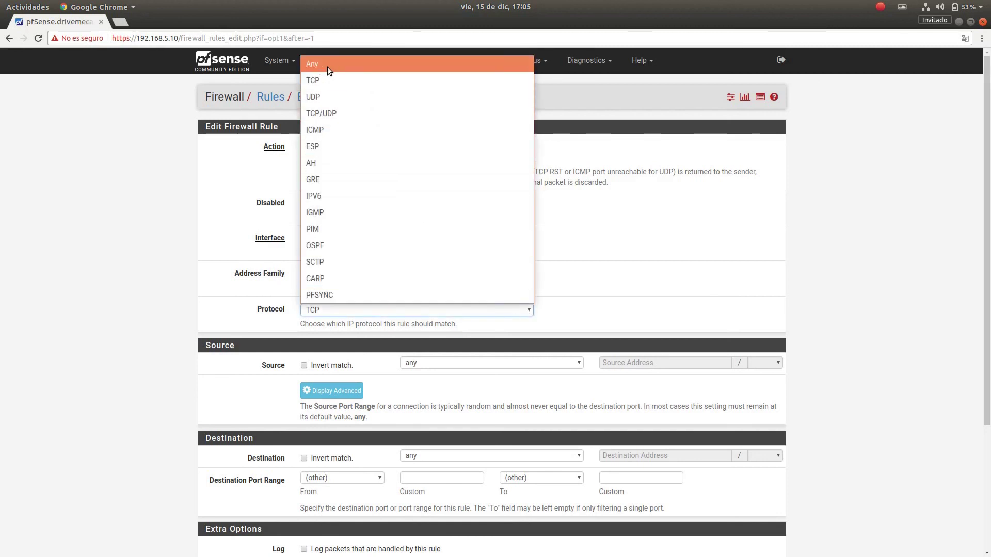
{"action": "left_click", "coordinate": [327, 67]}
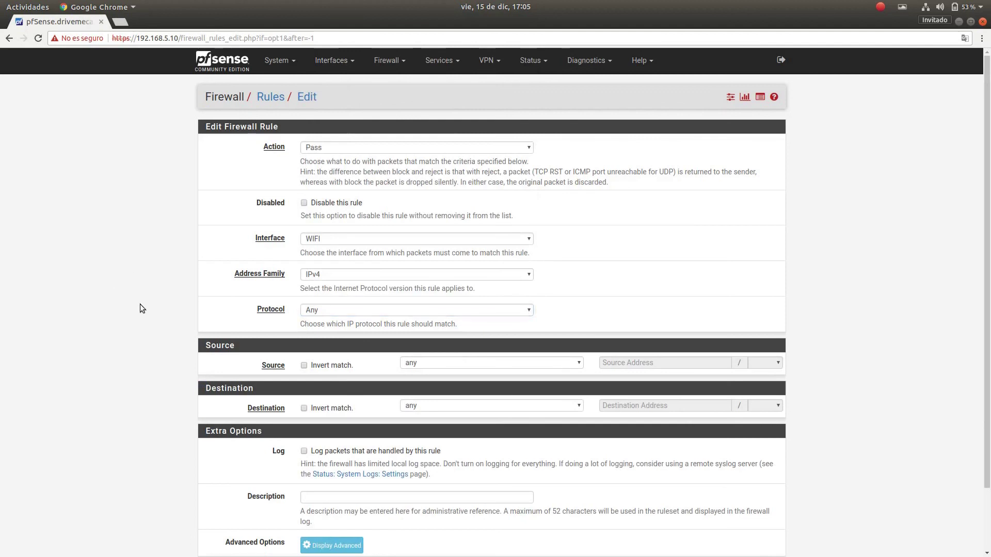
{"action": "scroll", "coordinate": [144, 309], "scroll_direction": "down", "scroll_amount": 3}
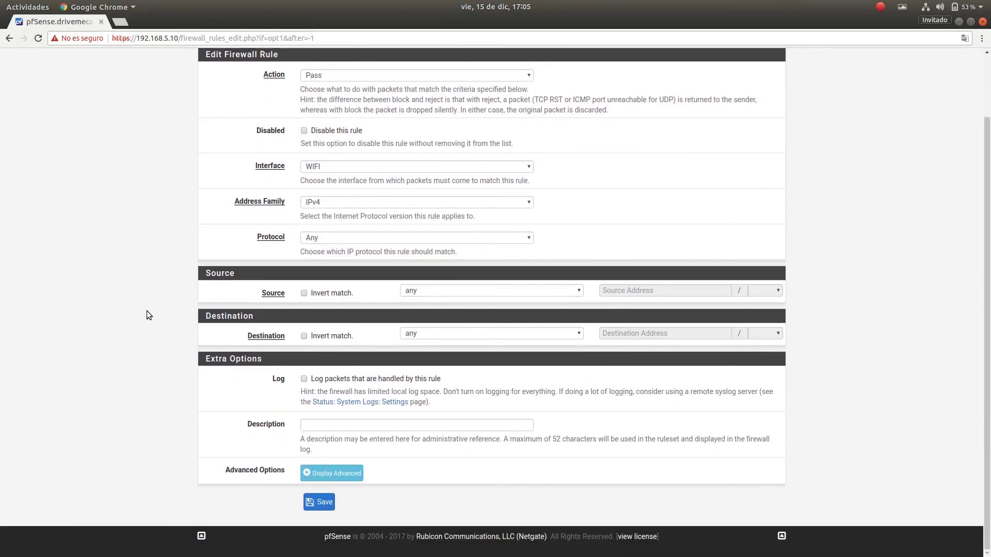
{"action": "left_click", "coordinate": [304, 337]}
{"action": "left_click", "coordinate": [577, 332]}
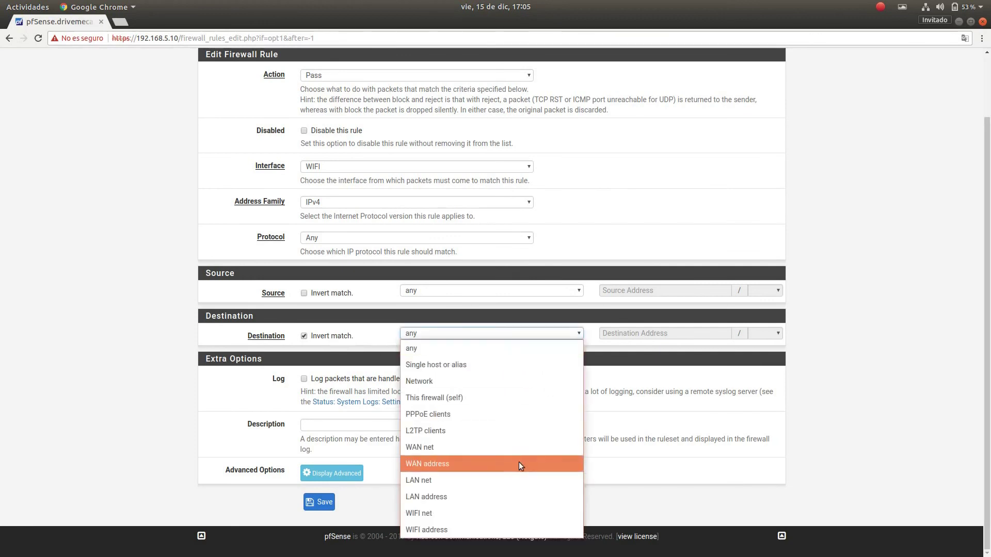
{"action": "left_click", "coordinate": [429, 480]}
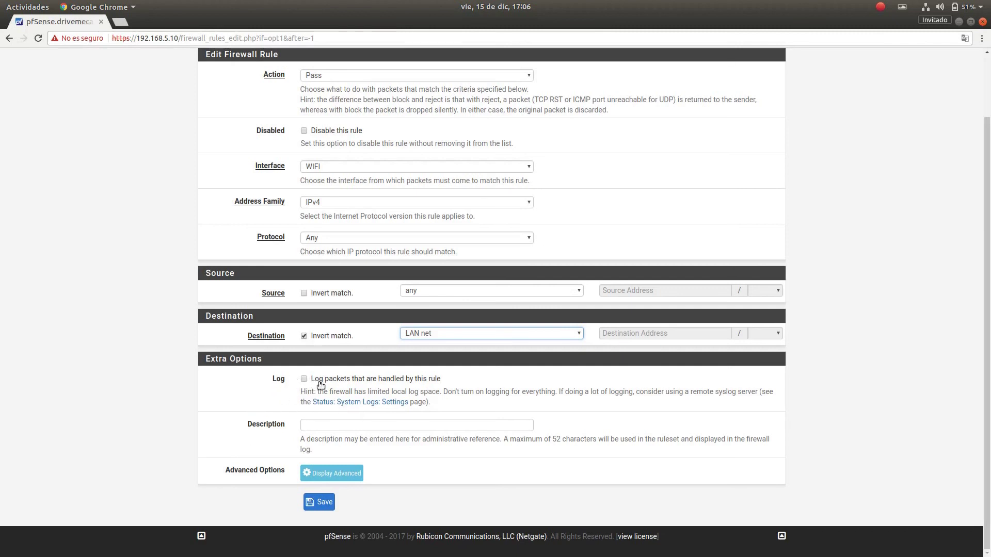
Enter the description 'Habilitamos Wifi visitantes sin enviar trafico a LAN' and save the rule.
{"action": "left_click", "coordinate": [316, 426]}
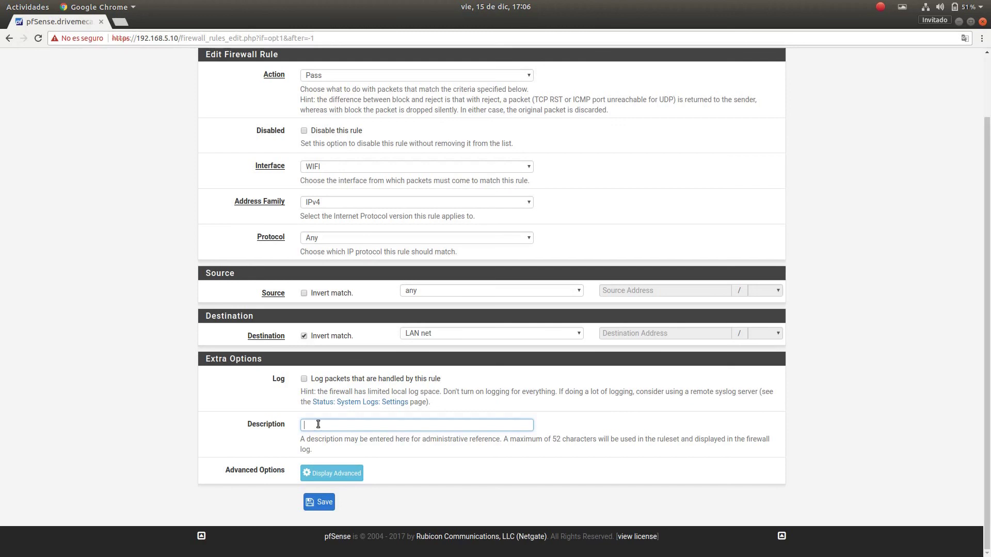
{"action": "type", "text": "Habilitamos Wifi visitantes"}
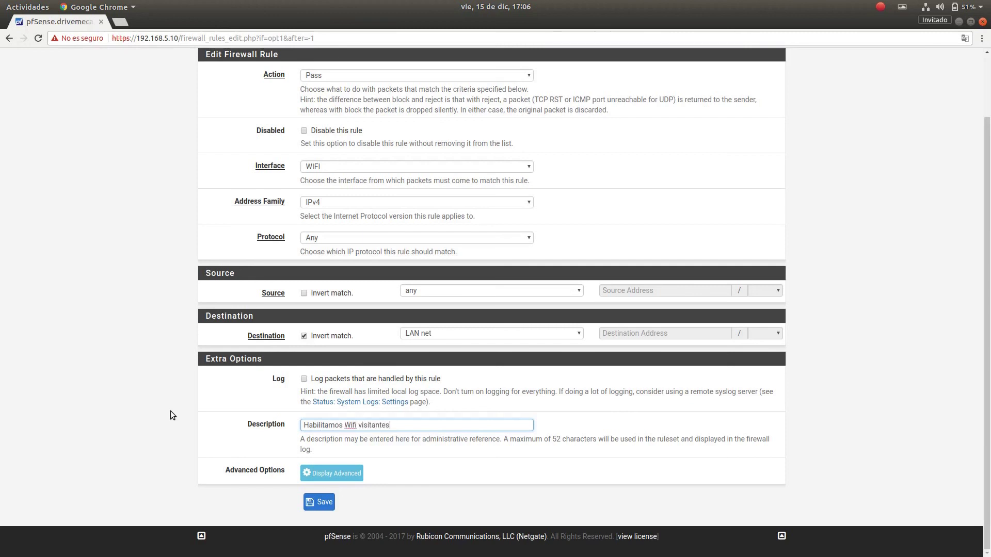
{"action": "type", "text": " sin enviar trafico a LAN"}
{"action": "left_click", "coordinate": [320, 502]}
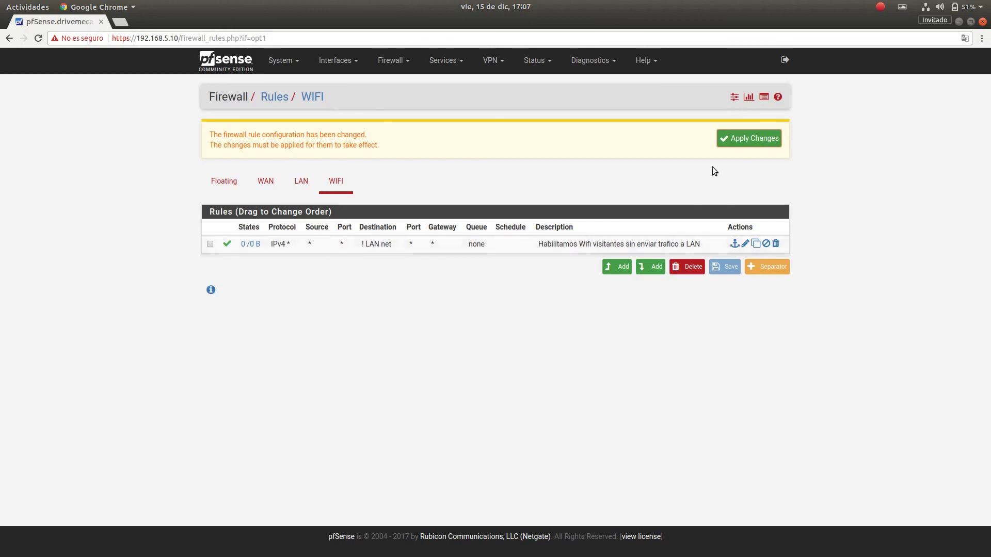
Apply the firewall changes so the WIFI rule excluding LAN net becomes active.
{"action": "left_click", "coordinate": [767, 137]}
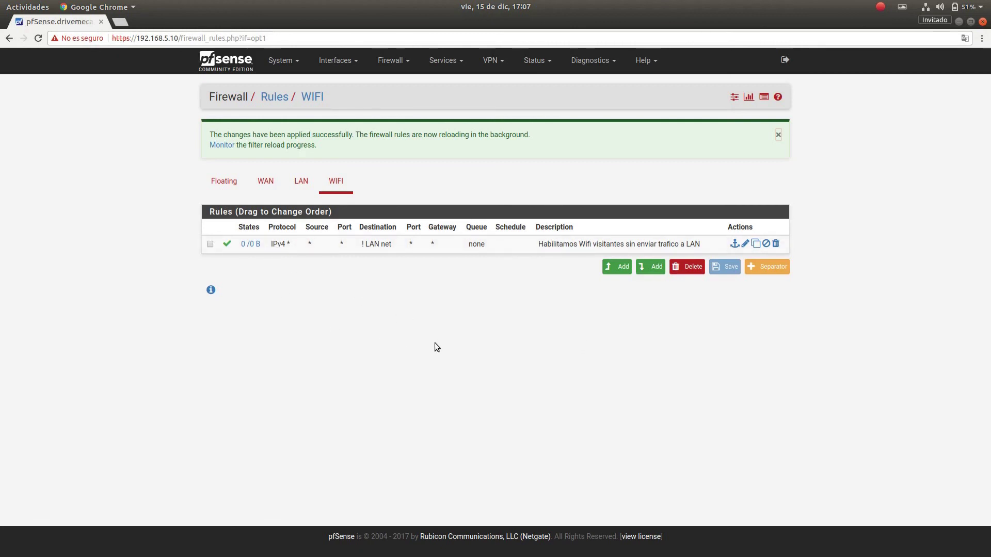
{"action": "left_click", "coordinate": [456, 62]}
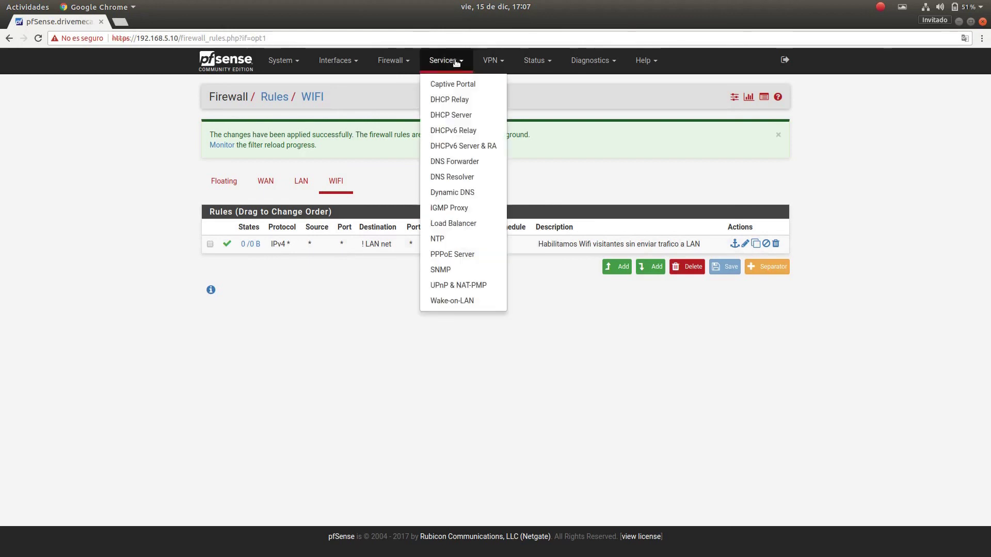
Enable the WIFI DHCP server with range 192.168.6.100 to 192.168.6.200.
{"action": "left_click", "coordinate": [469, 119]}
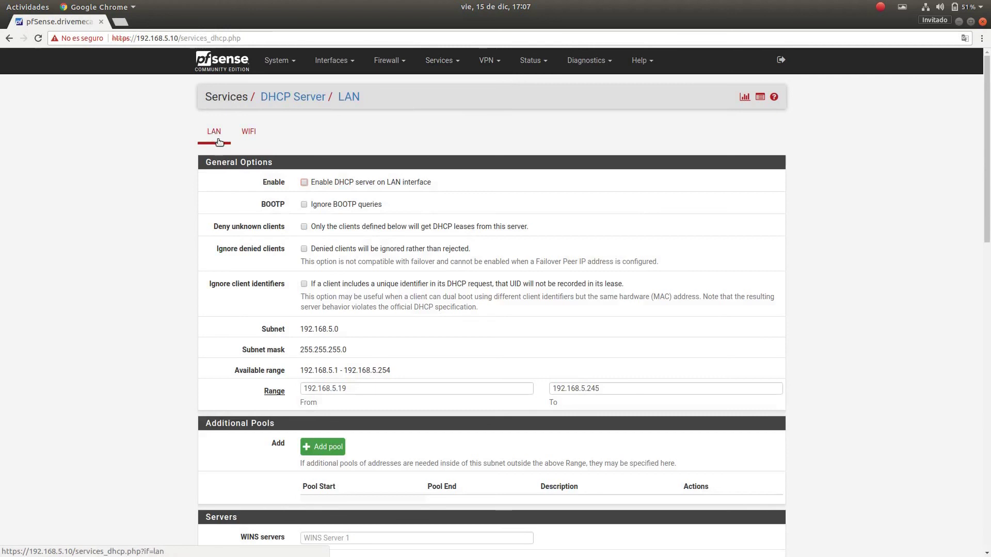
{"action": "left_click", "coordinate": [249, 135]}
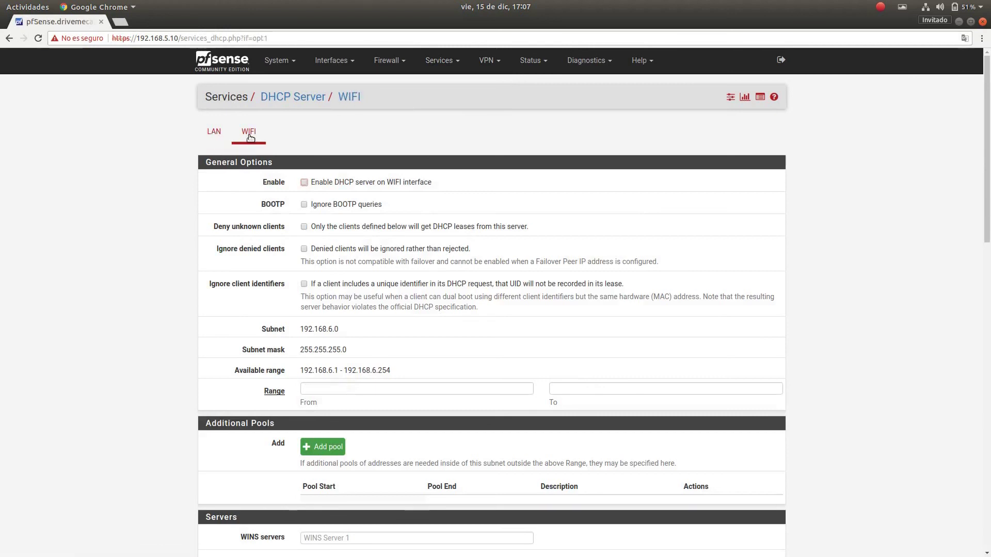
{"action": "left_click", "coordinate": [304, 183]}
{"action": "left_click", "coordinate": [345, 388]}
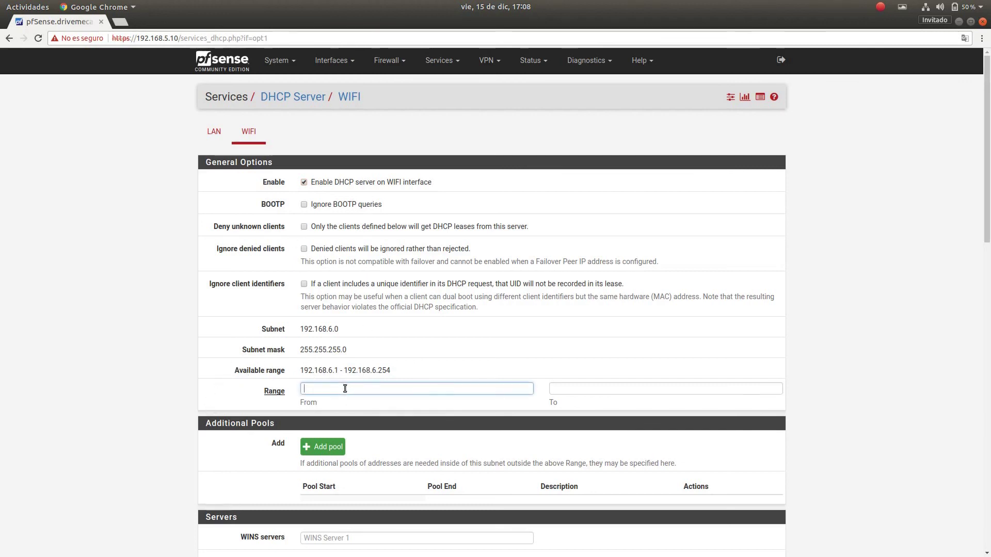
{"action": "type", "text": "192.168.6.100"}
{"action": "left_click", "coordinate": [588, 389]}
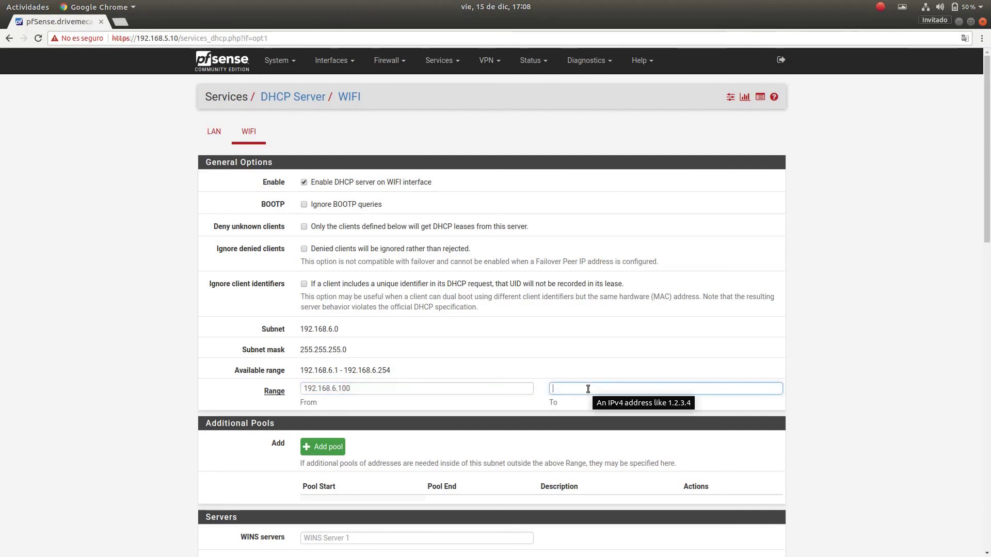
{"action": "type", "text": "192"}
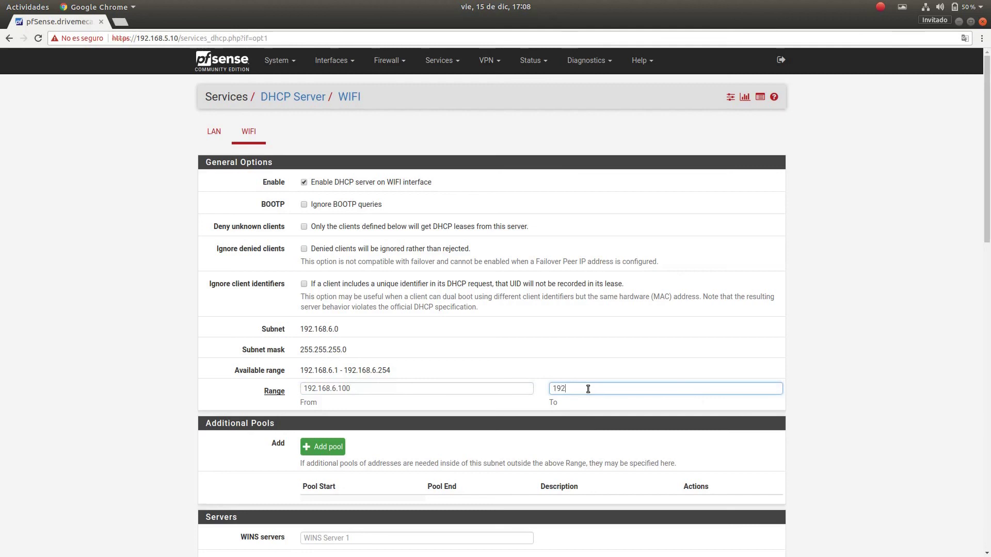
{"action": "type", "text": ".168.6.200"}
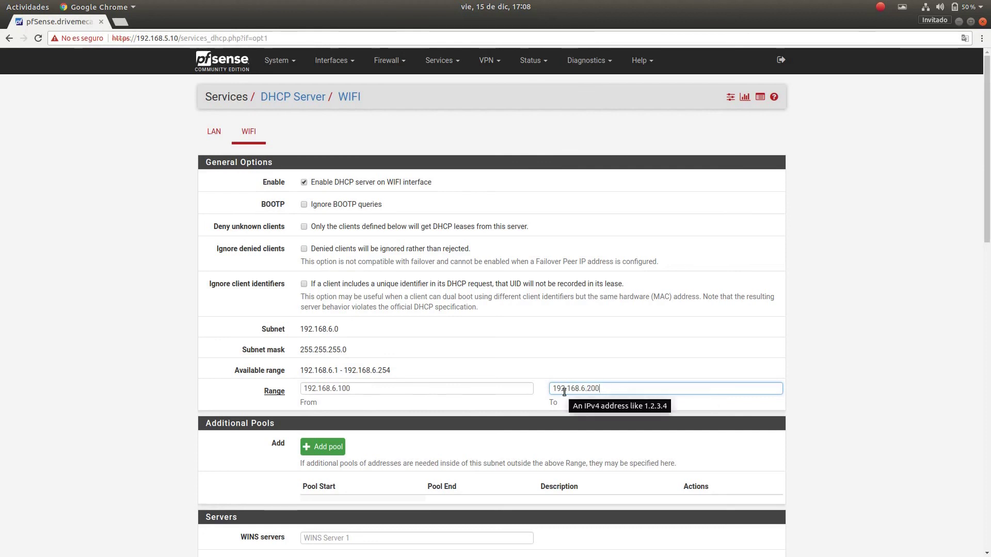
Save the WIFI DHCP server settings with the 192.168.6.100–192.168.6.200 range enabled.
{"action": "scroll", "coordinate": [937, 307], "scroll_direction": "down", "scroll_amount": 7}
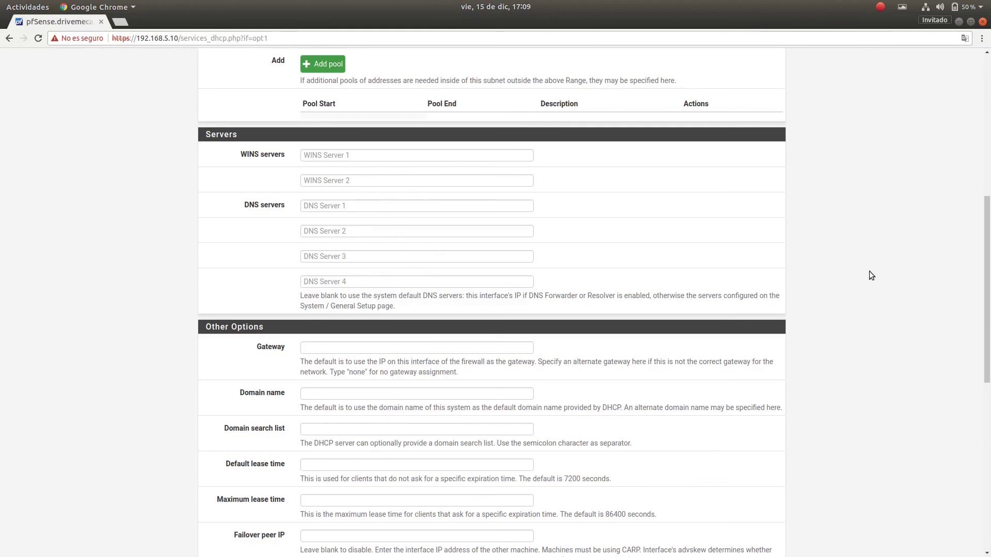
{"action": "scroll", "coordinate": [870, 276], "scroll_direction": "down", "scroll_amount": 6}
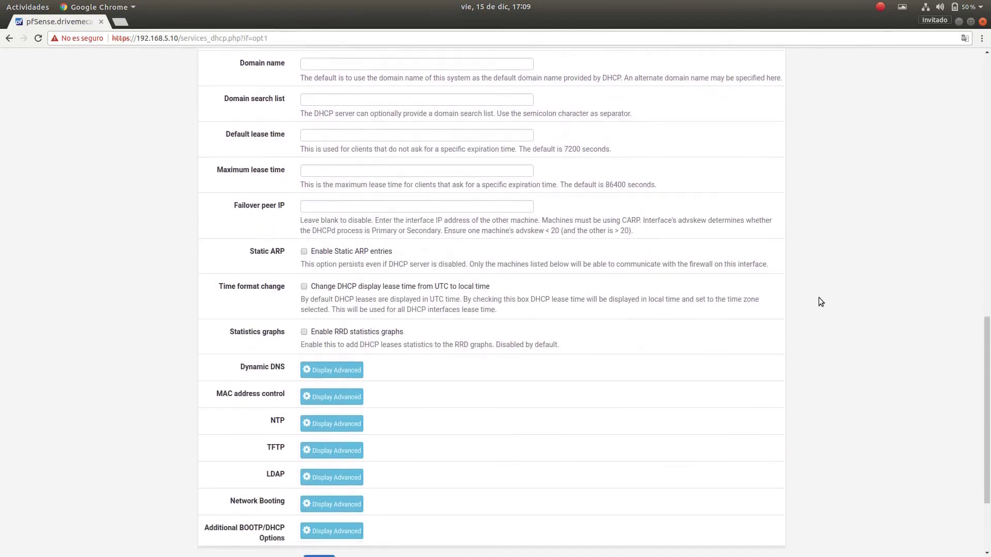
{"action": "scroll", "coordinate": [820, 301], "scroll_direction": "down", "scroll_amount": 3}
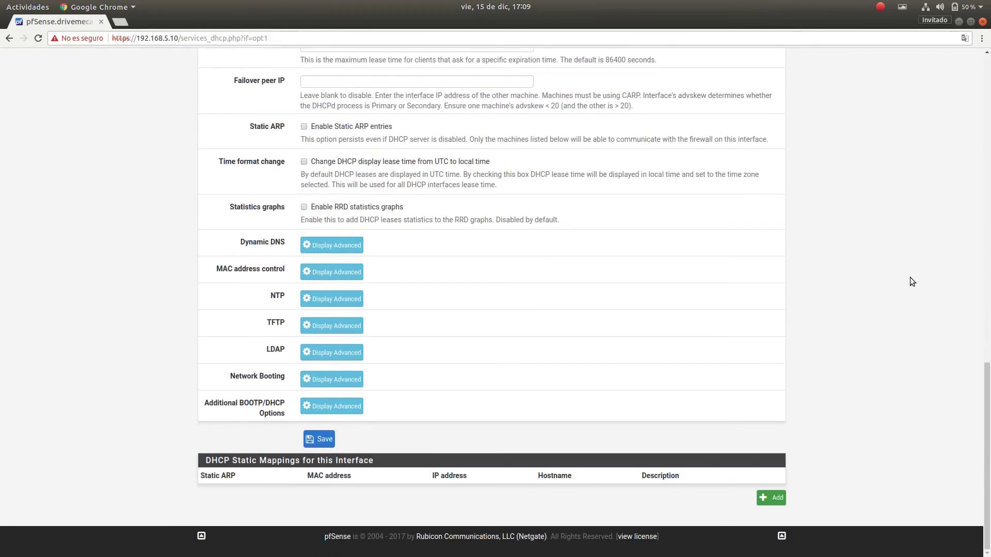
{"action": "scroll", "coordinate": [900, 283], "scroll_direction": "up", "scroll_amount": 1}
{"action": "scroll", "coordinate": [877, 289], "scroll_direction": "down", "scroll_amount": 1}
{"action": "left_click", "coordinate": [319, 439]}
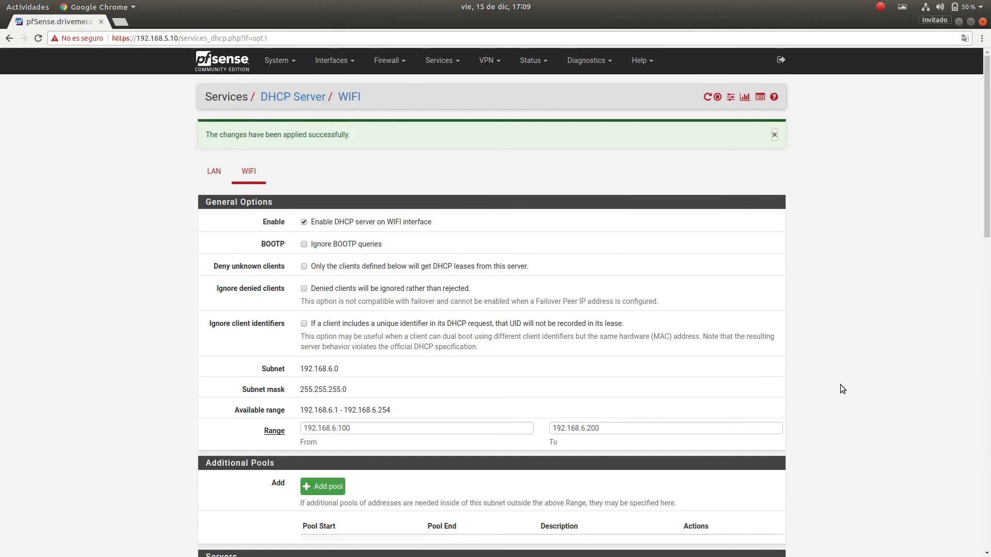
Set the WIFI DHCP gateway to 192.168.6.1 and save the settings.
{"action": "scroll", "coordinate": [837, 320], "scroll_direction": "down", "scroll_amount": 5}
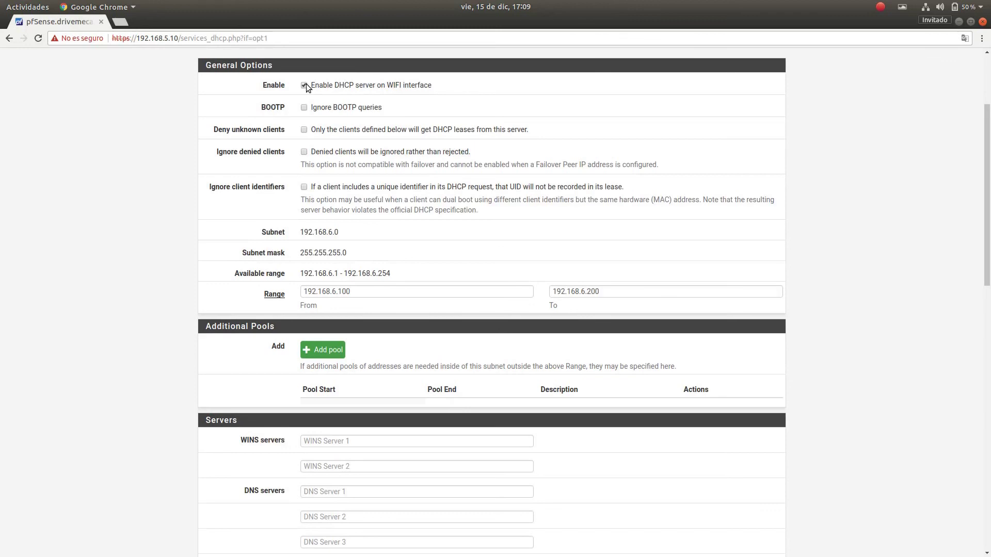
{"action": "scroll", "coordinate": [300, 236], "scroll_direction": "down", "scroll_amount": 6}
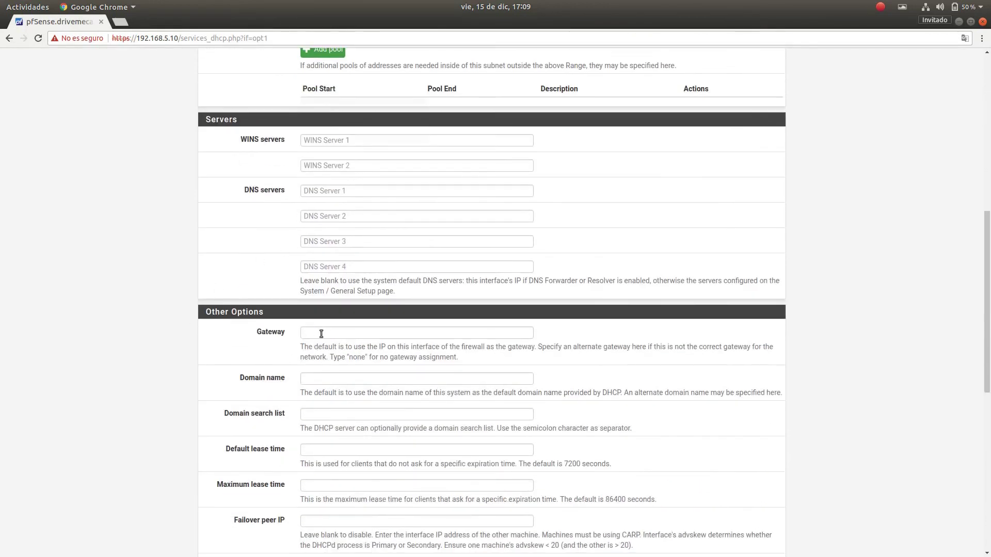
{"action": "left_click", "coordinate": [321, 334]}
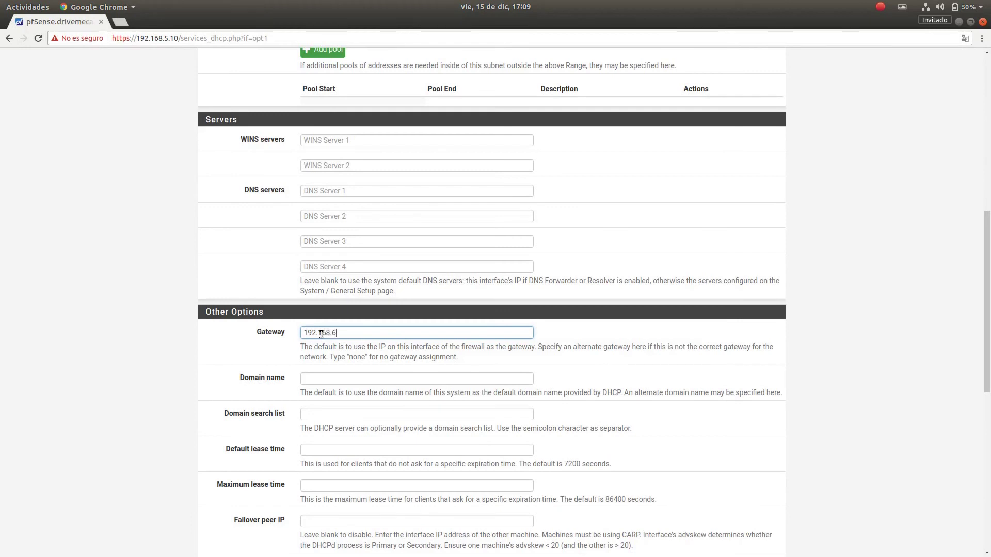
{"action": "type", "text": "1"}
{"action": "scroll", "coordinate": [853, 273], "scroll_direction": "down", "scroll_amount": 8}
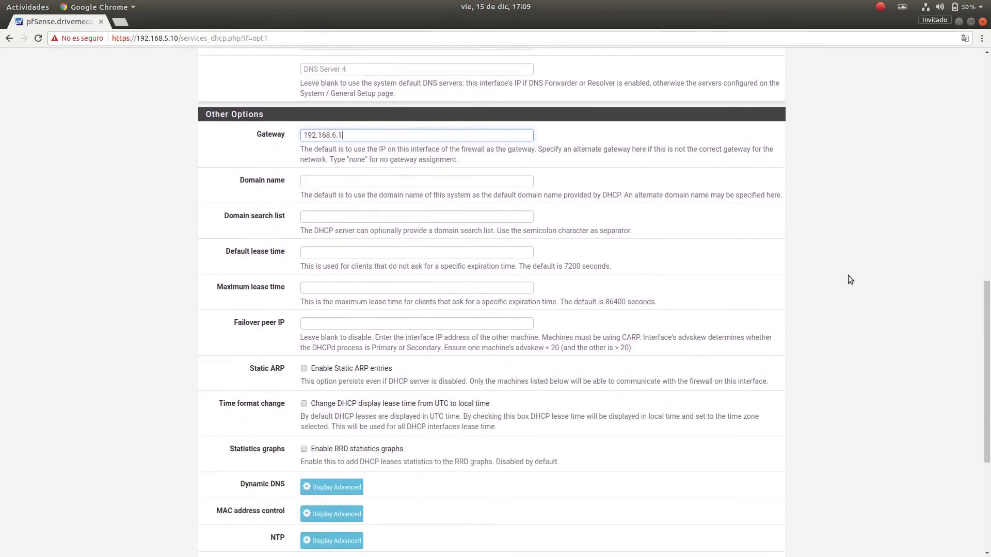
{"action": "left_click", "coordinate": [319, 439]}
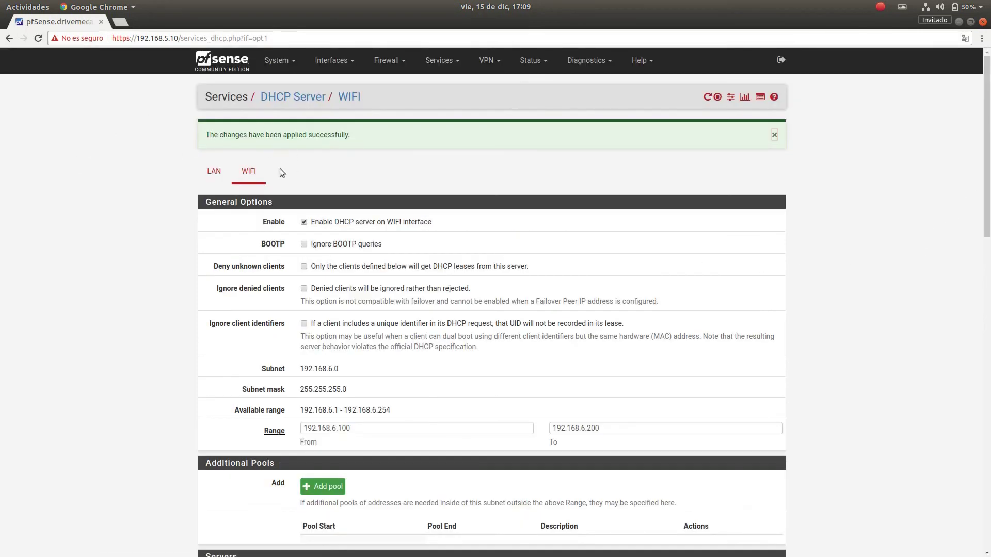
Review the saved DHCP page, then return to the dashboard listing WAN, LAN and WIFI.
{"action": "scroll", "coordinate": [884, 414], "scroll_direction": "down", "scroll_amount": 5}
{"action": "scroll", "coordinate": [491, 410], "scroll_direction": "up", "scroll_amount": 1}
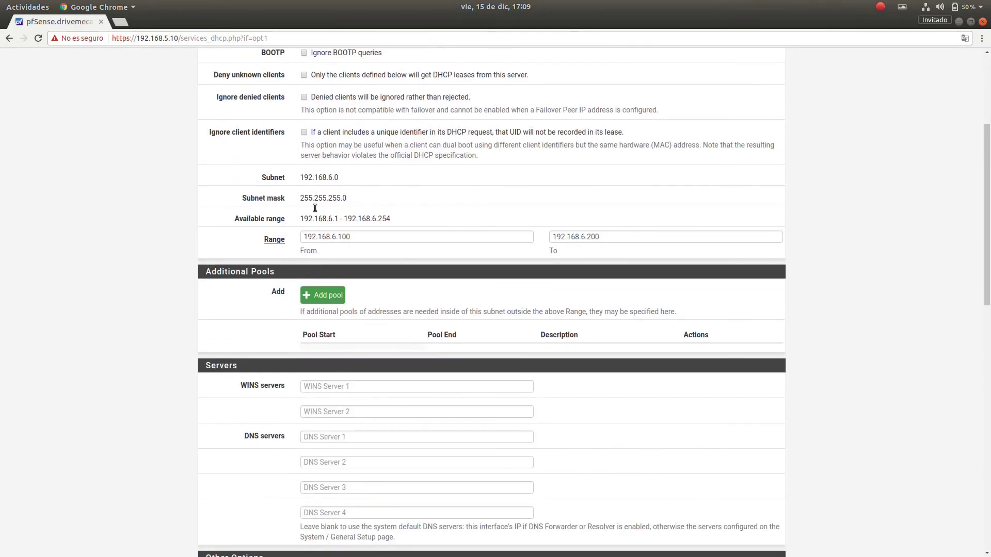
{"action": "scroll", "coordinate": [852, 286], "scroll_direction": "down", "scroll_amount": 5}
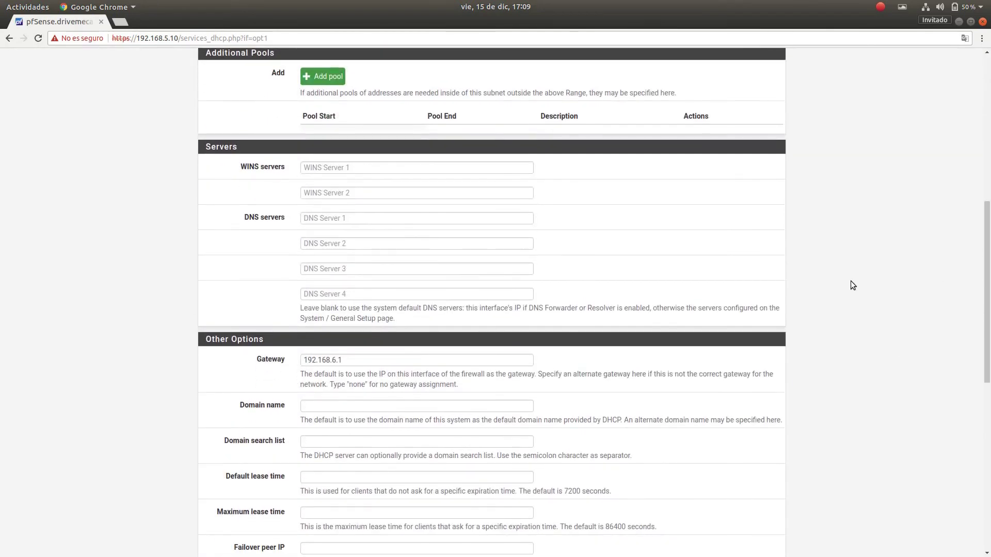
{"action": "scroll", "coordinate": [850, 285], "scroll_direction": "down", "scroll_amount": 5}
{"action": "scroll", "coordinate": [850, 280], "scroll_direction": "down", "scroll_amount": 3}
{"action": "key", "text": "Return"}
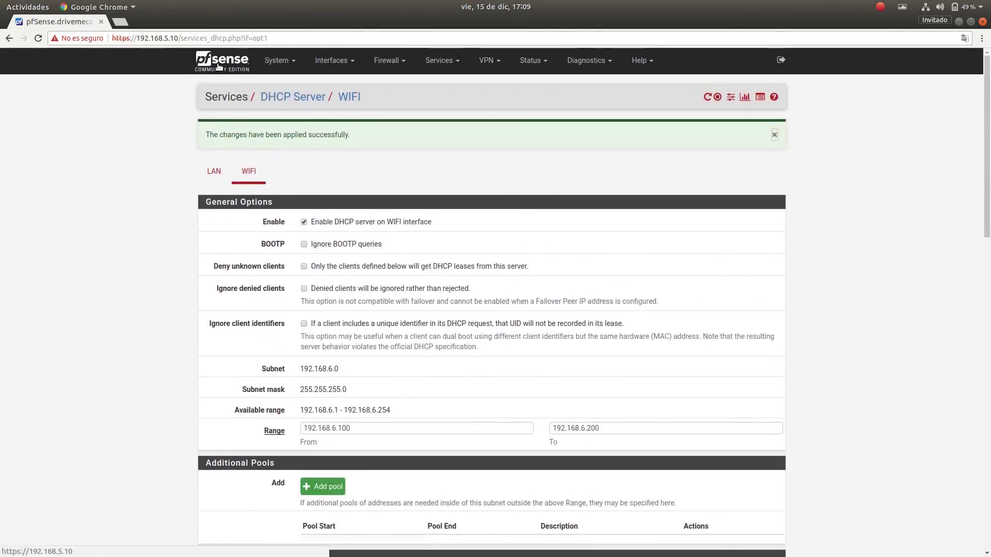
{"action": "left_click", "coordinate": [222, 61]}
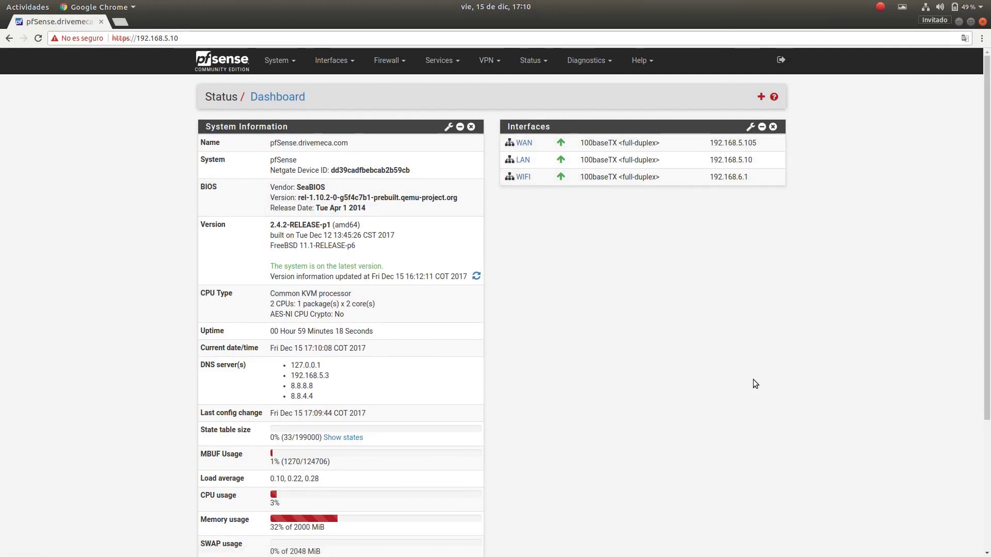
Add a Traffic Graphs widget charting WAN, LAN and WIFI traffic to the dashboard.
{"action": "left_click", "coordinate": [761, 98]}
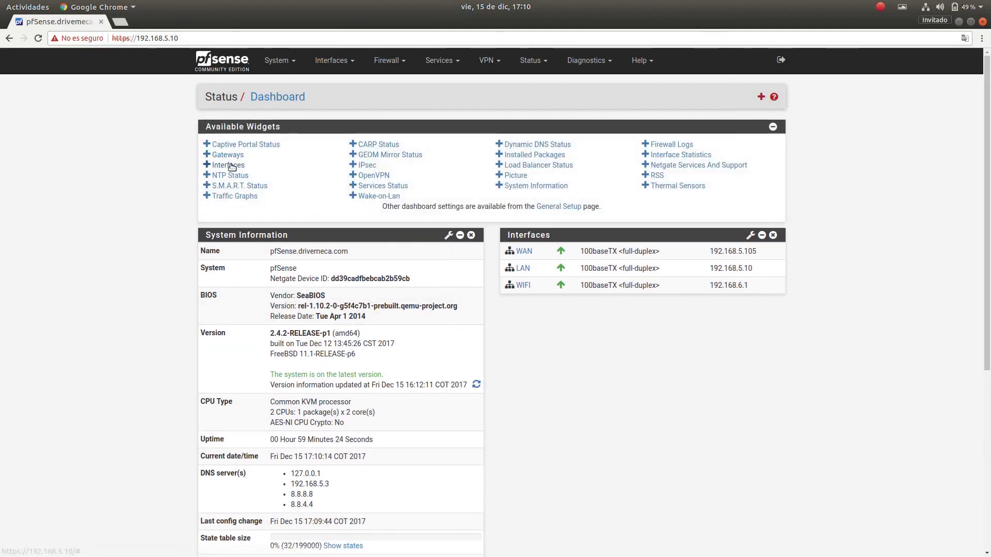
{"action": "left_click", "coordinate": [236, 197]}
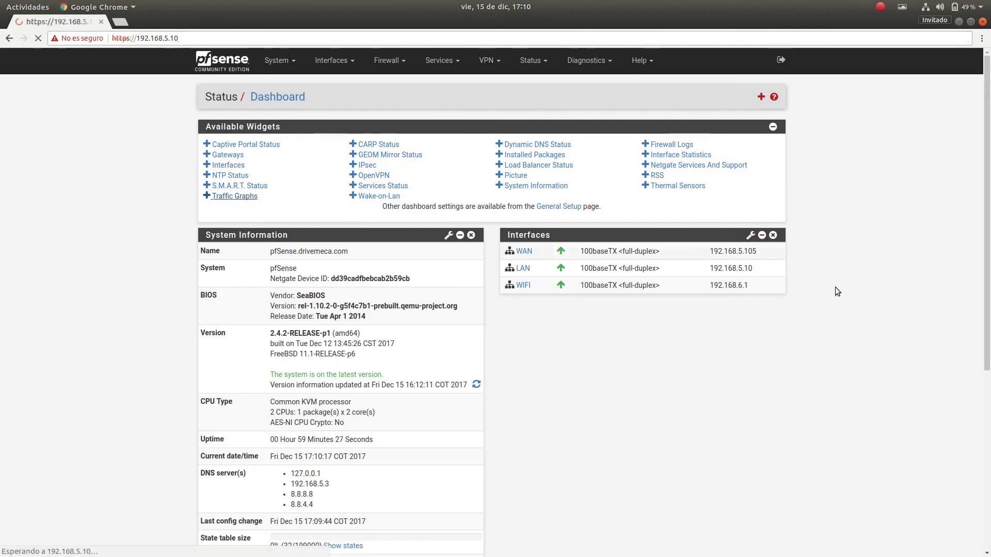
{"action": "scroll", "coordinate": [665, 360], "scroll_direction": "down", "scroll_amount": 5}
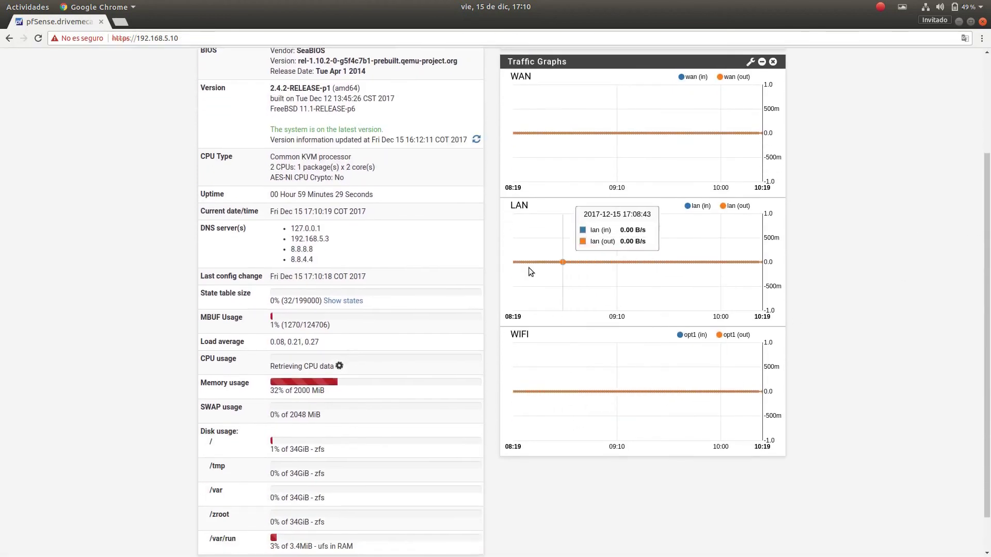
{"action": "scroll", "coordinate": [879, 286], "scroll_direction": "up", "scroll_amount": 3}
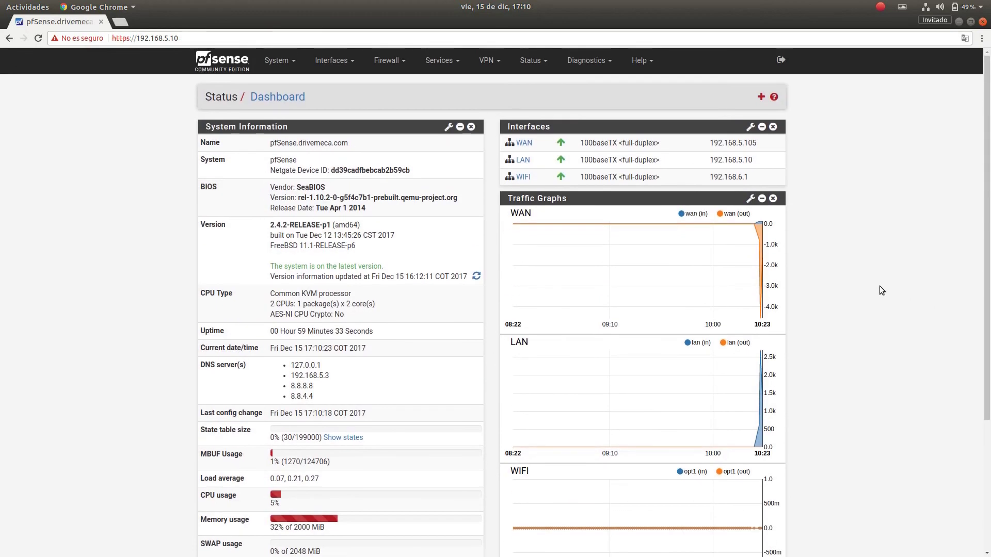
{"action": "left_click", "coordinate": [761, 97]}
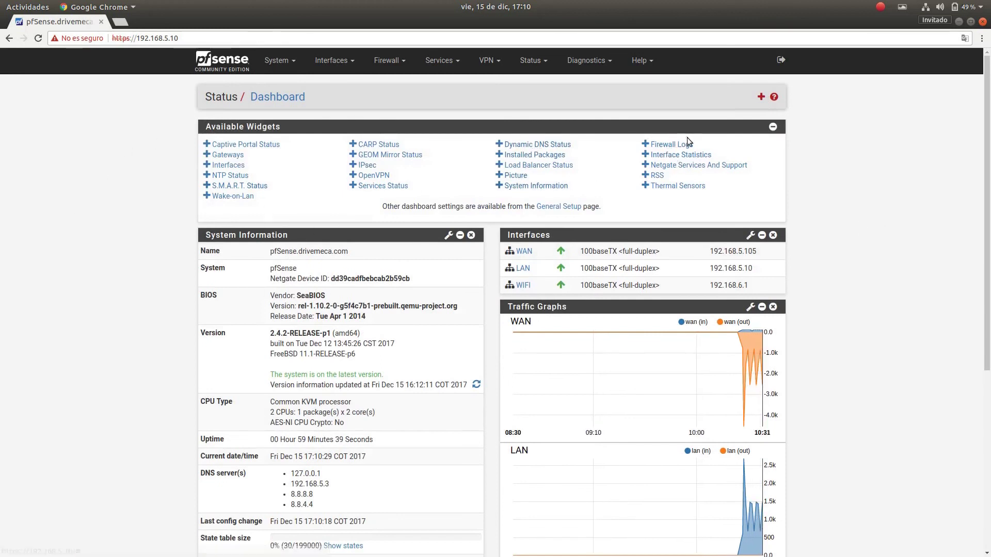
Add the Interface Statistics widget and check it appears below Traffic Graphs.
{"action": "left_click", "coordinate": [701, 155]}
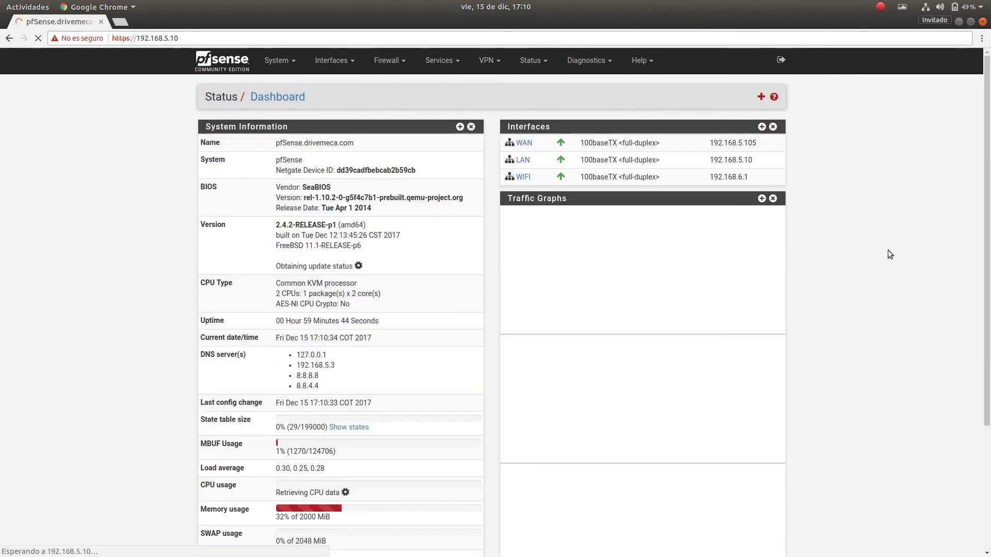
{"action": "scroll", "coordinate": [887, 255], "scroll_direction": "down", "scroll_amount": 3}
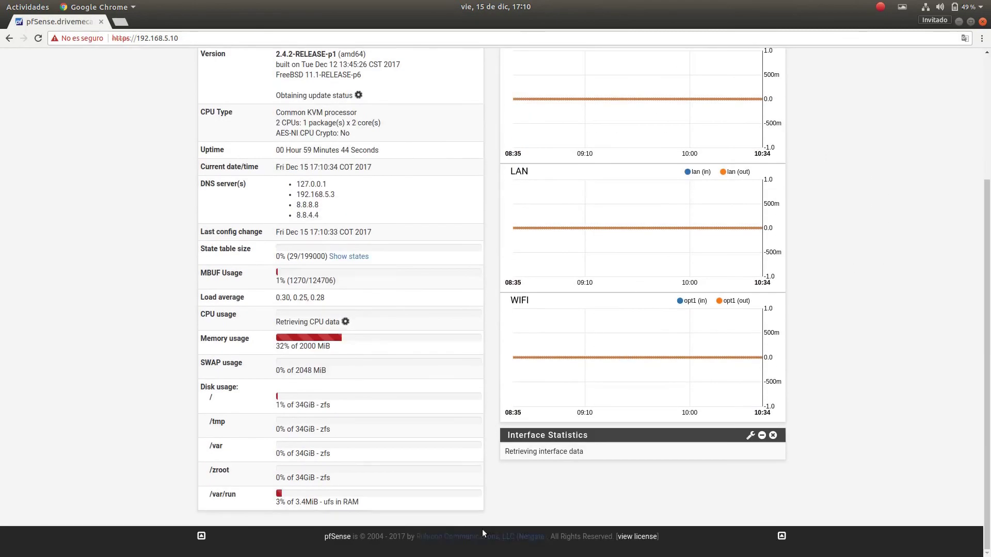
{"action": "scroll", "coordinate": [893, 363], "scroll_direction": "up", "scroll_amount": 3}
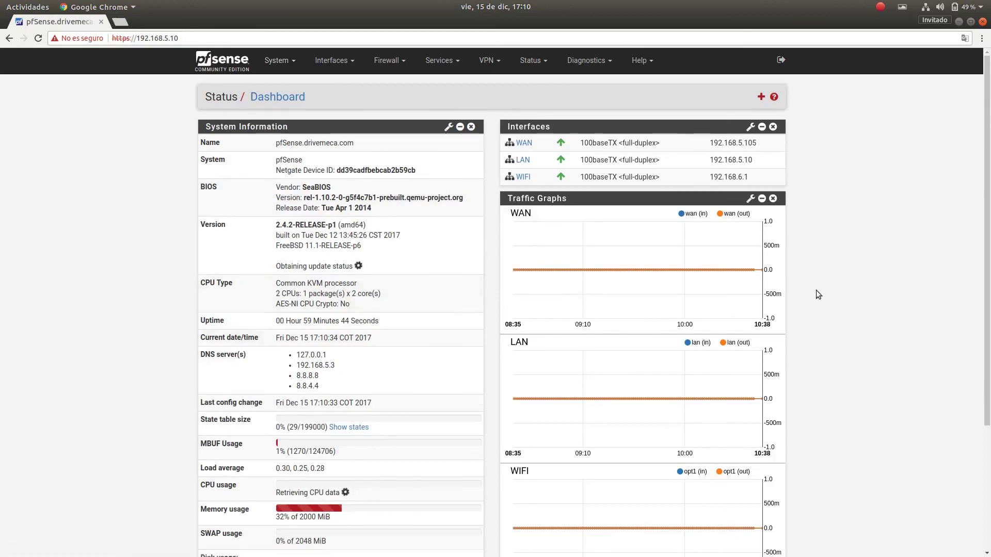
{"action": "scroll", "coordinate": [694, 294], "scroll_direction": "down", "scroll_amount": 3}
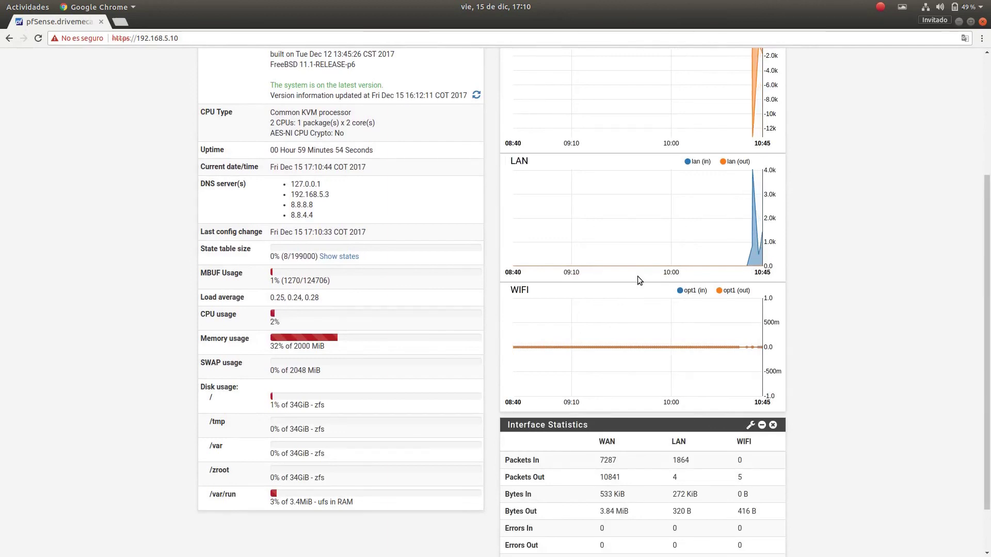
{"action": "scroll", "coordinate": [934, 302], "scroll_direction": "up", "scroll_amount": 3}
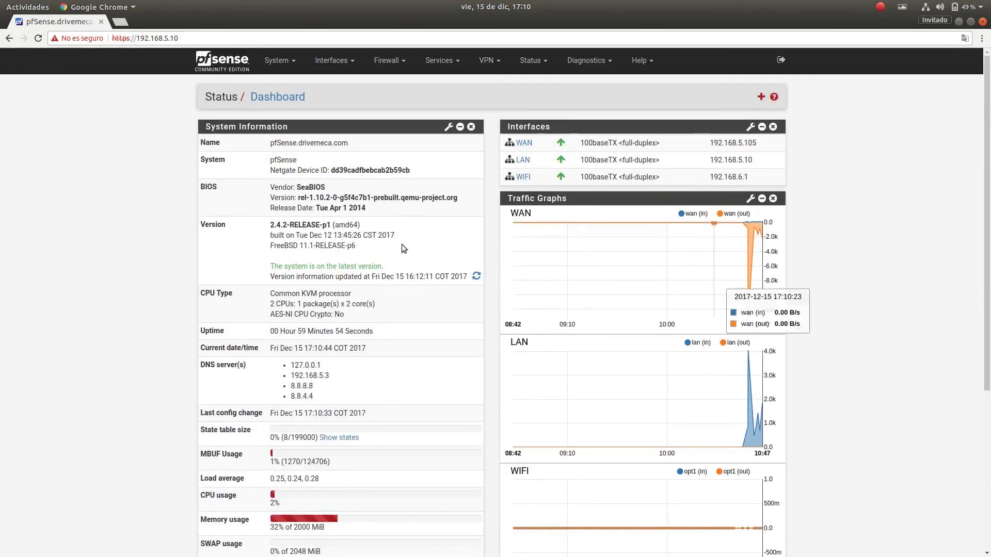
{"action": "left_click", "coordinate": [292, 64]}
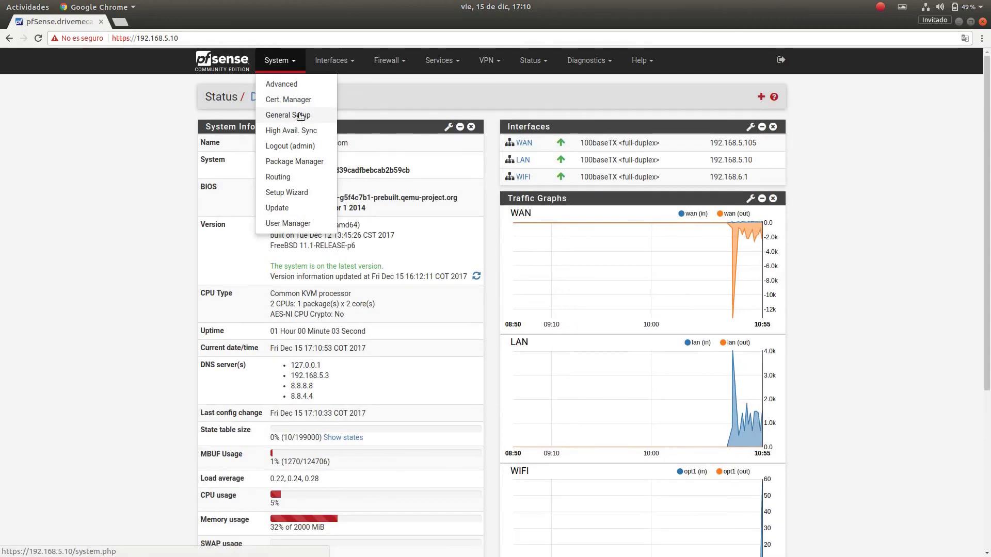
Navigate through the System menu to the General Setup page.
{"action": "left_click", "coordinate": [295, 85]}
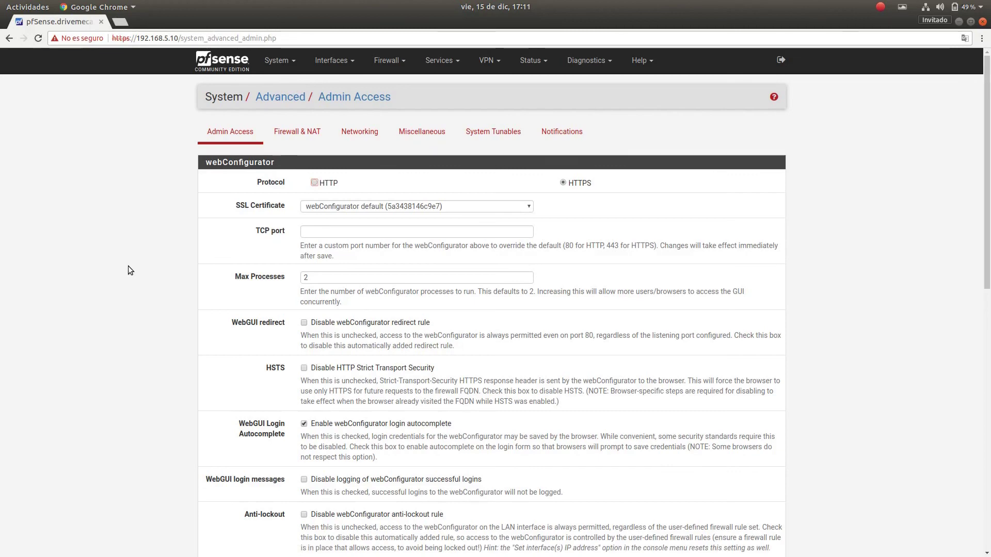
{"action": "scroll", "coordinate": [129, 269], "scroll_direction": "down", "scroll_amount": 9}
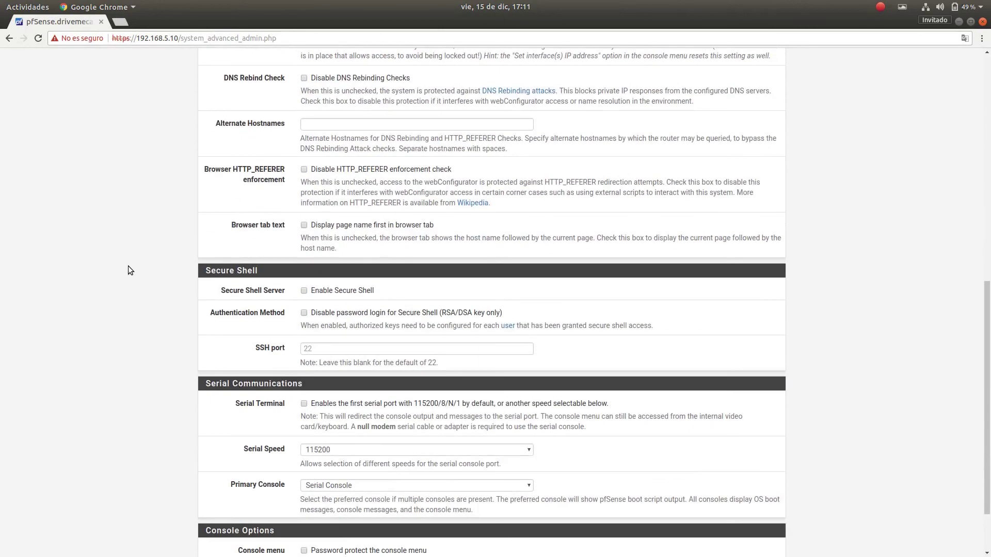
{"action": "scroll", "coordinate": [128, 270], "scroll_direction": "down", "scroll_amount": 2}
{"action": "scroll", "coordinate": [128, 270], "scroll_direction": "up", "scroll_amount": 10}
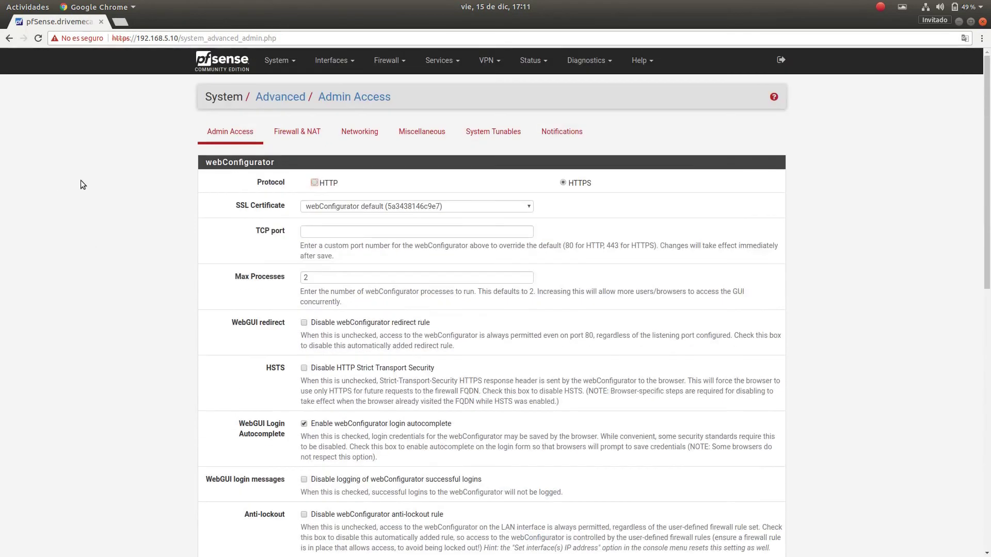
{"action": "left_click", "coordinate": [278, 60]}
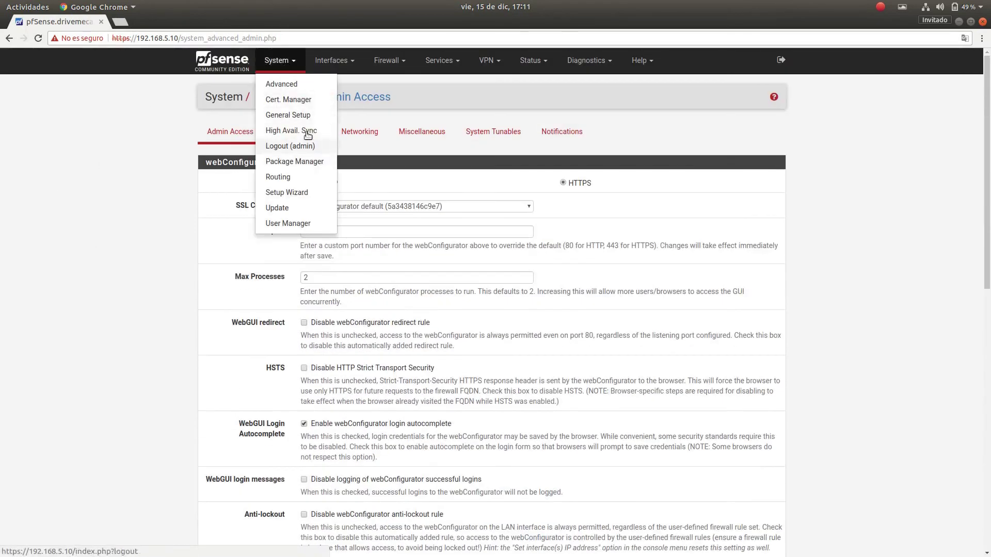
{"action": "left_click", "coordinate": [307, 115]}
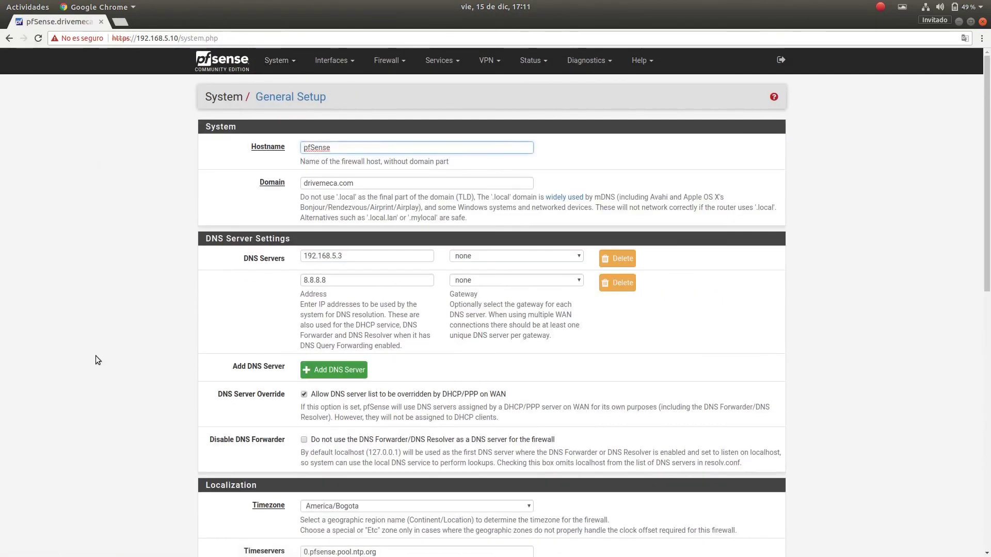
Set Dashboard Columns to 3, save, and return to the dashboard.
{"action": "scroll", "coordinate": [95, 354], "scroll_direction": "down", "scroll_amount": 7}
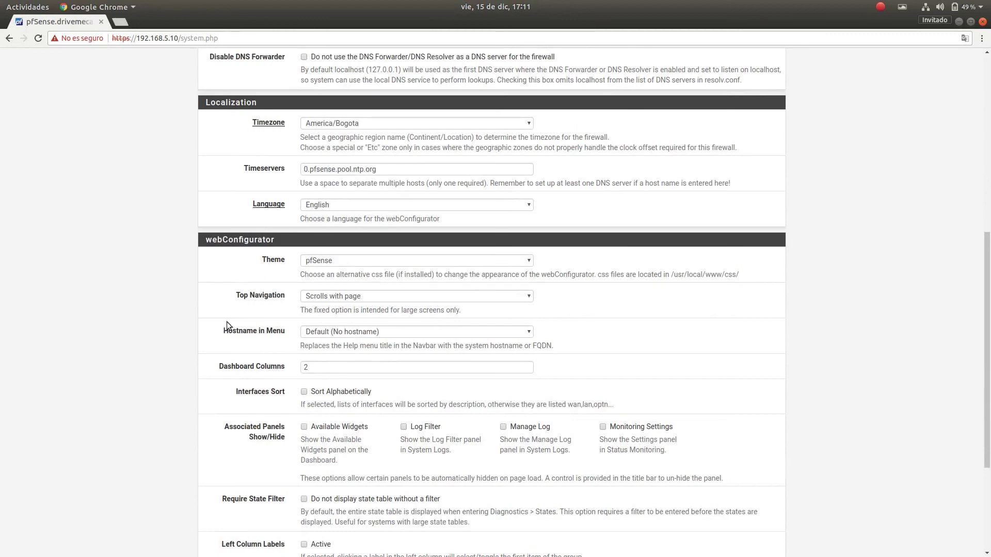
{"action": "left_click", "coordinate": [326, 367]}
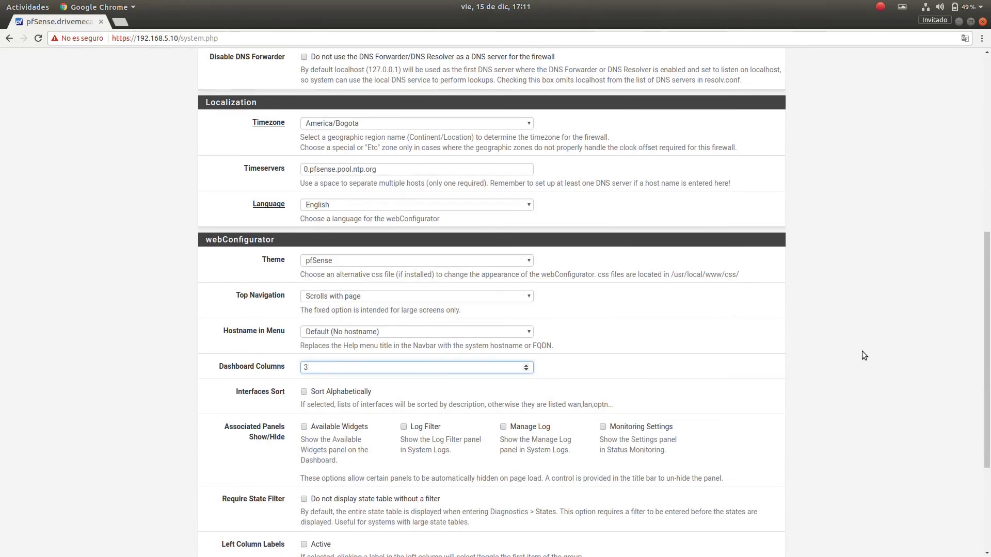
{"action": "left_click", "coordinate": [899, 347]}
{"action": "scroll", "coordinate": [899, 346], "scroll_direction": "down", "scroll_amount": 5}
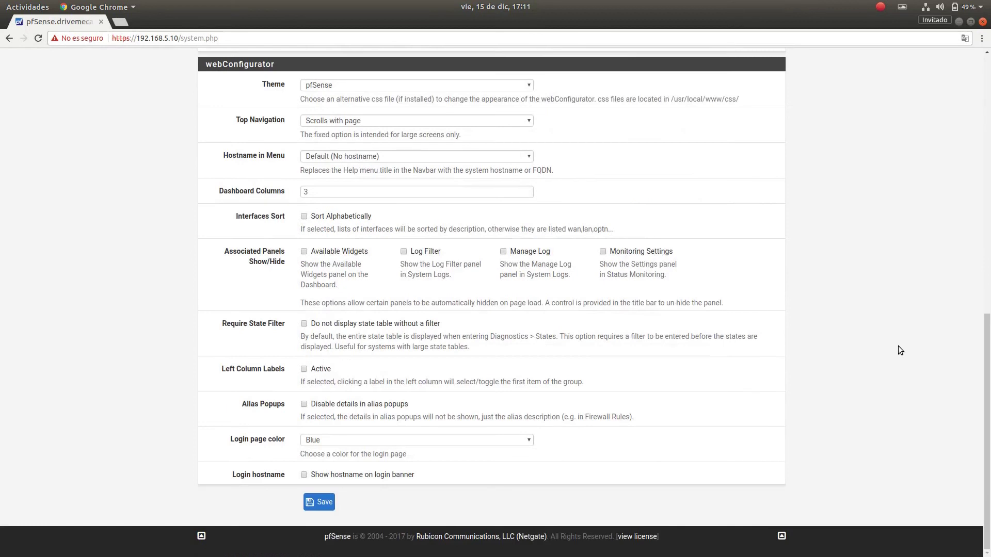
{"action": "left_click", "coordinate": [323, 503]}
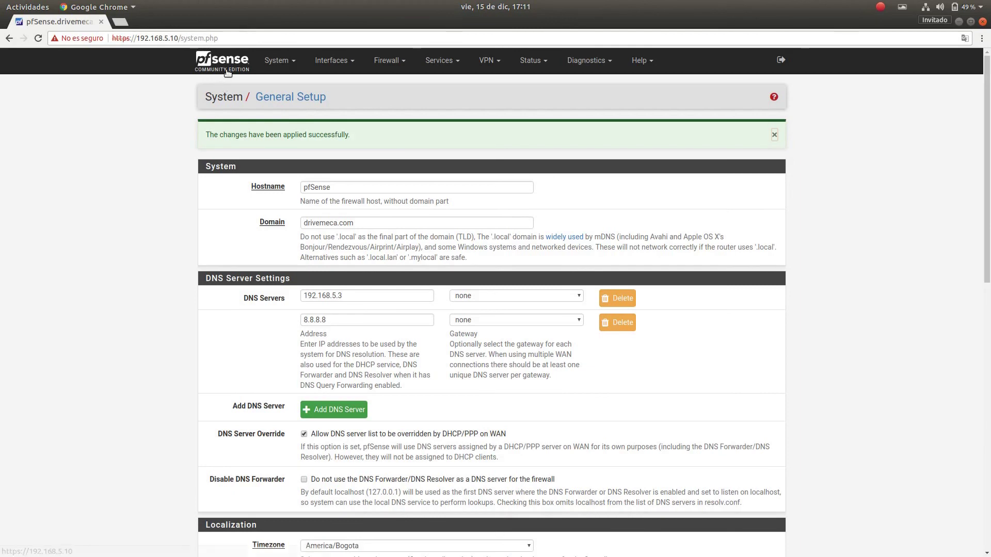
{"action": "left_click", "coordinate": [226, 69]}
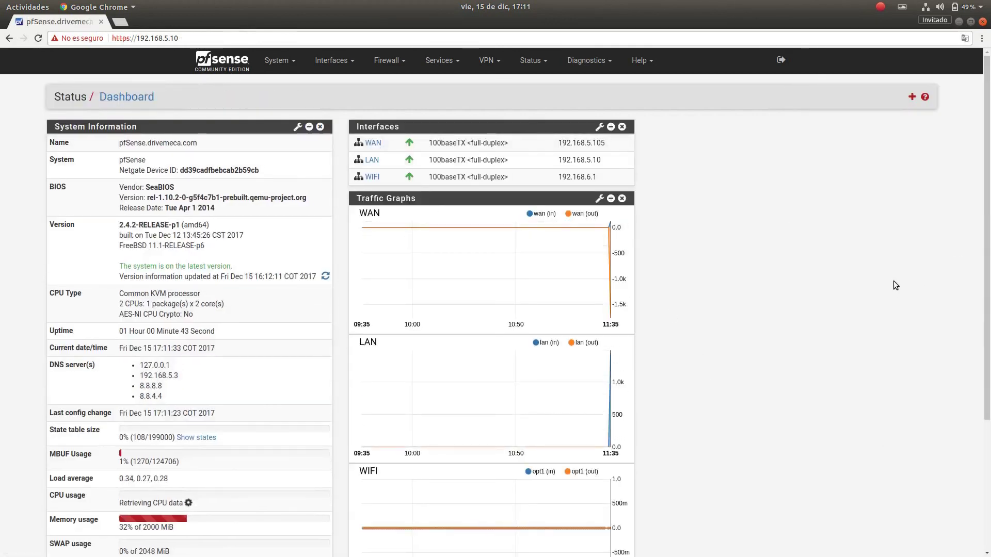
Drag the Interface Statistics widget into the empty third column and save the layout.
{"action": "scroll", "coordinate": [895, 280], "scroll_direction": "down", "scroll_amount": 5}
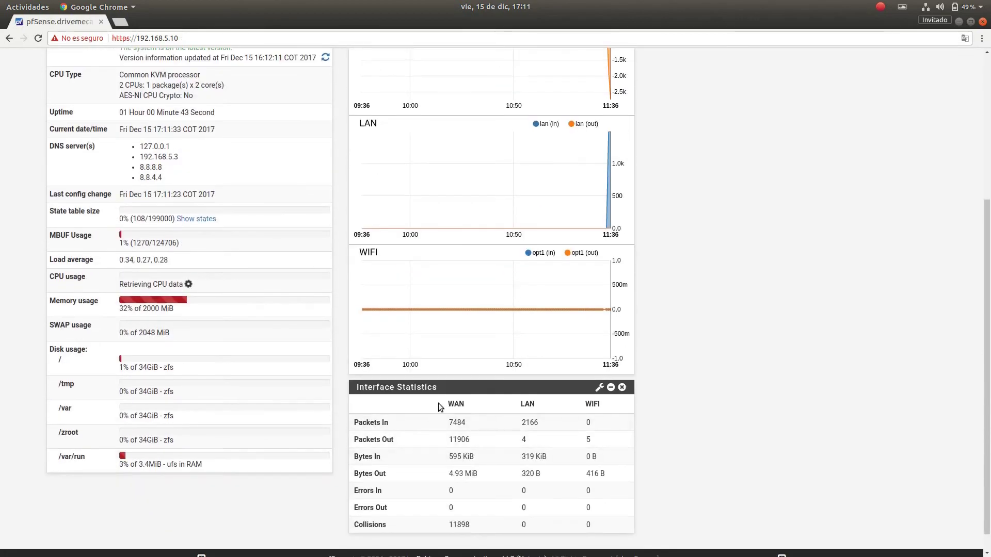
{"action": "left_click_drag", "start_coordinate": [438, 390], "coordinate": [733, 134]}
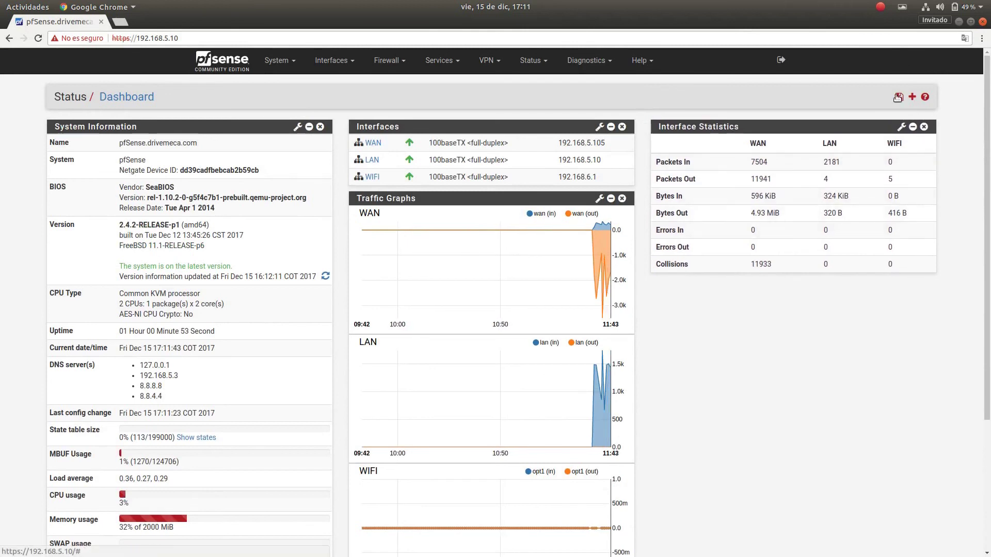
{"action": "left_click", "coordinate": [899, 98]}
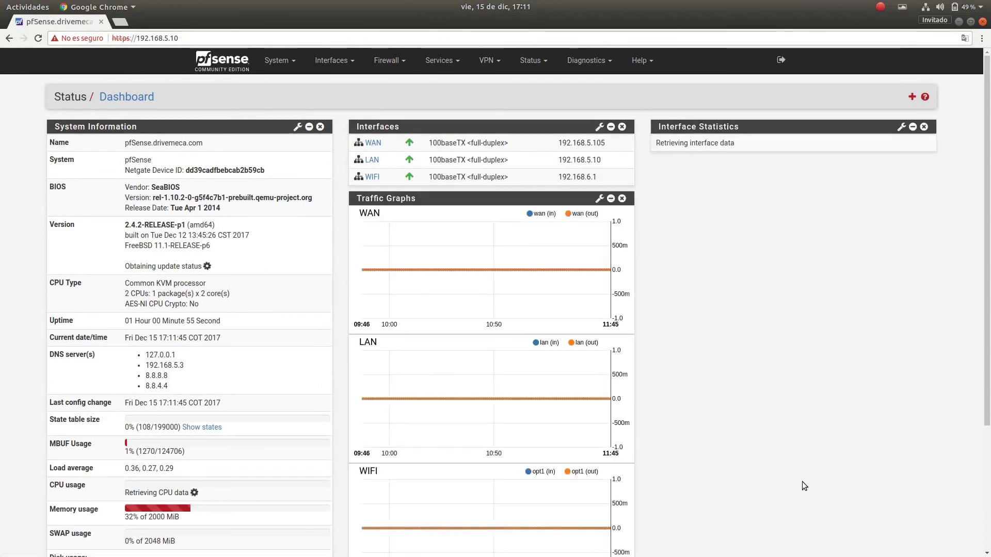